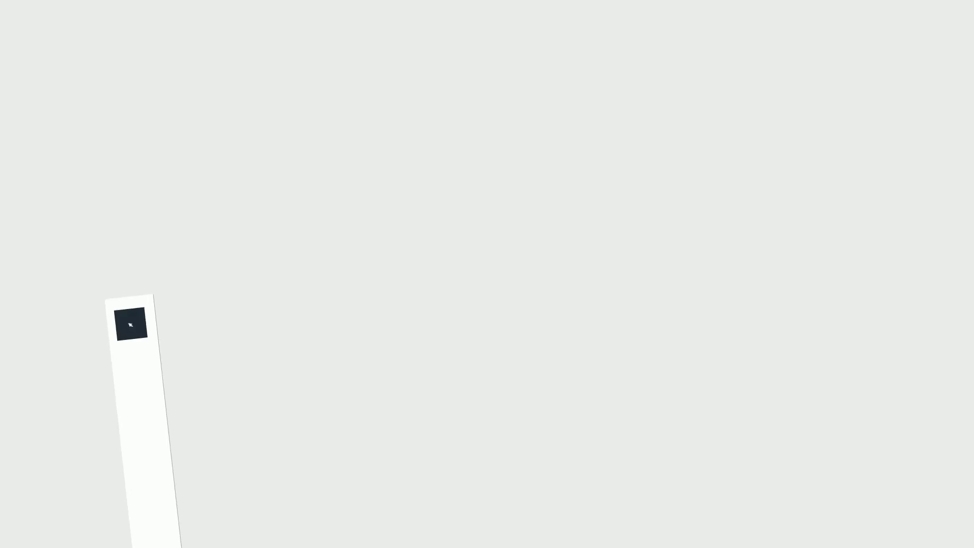
Open the AG logo image and enlarge it with the transform tool
left_click(119, 26)
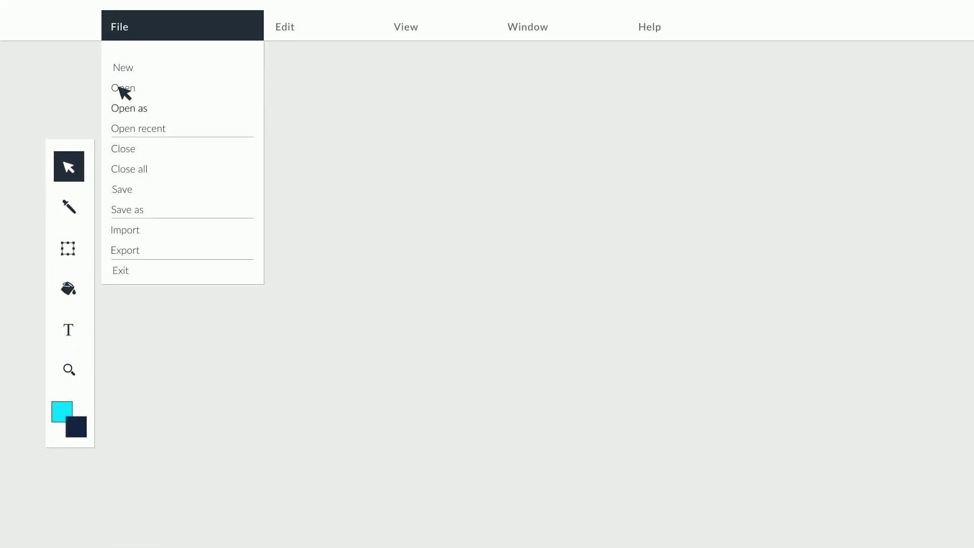
left_click(122, 88)
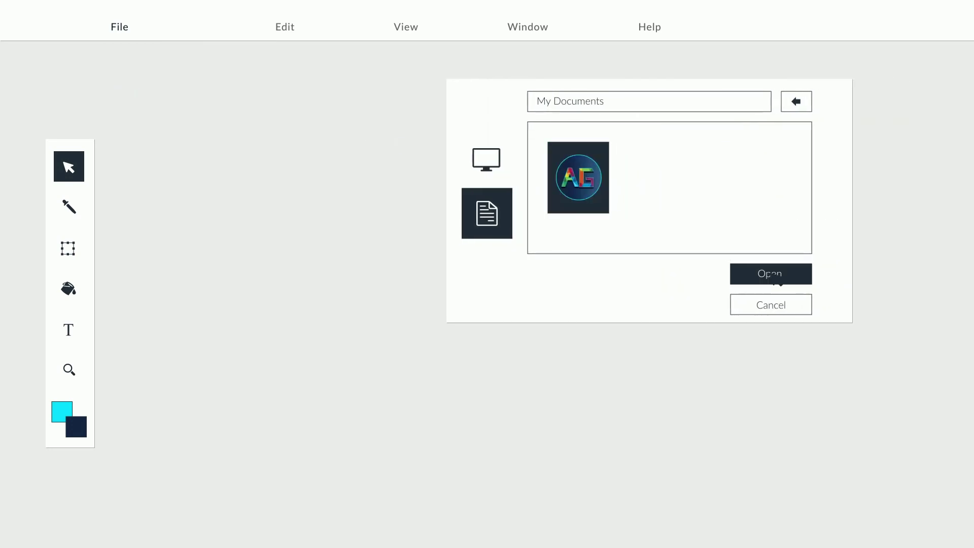
left_click(774, 274)
left_click(81, 251)
left_click_drag(568, 213, 609, 183)
Add the channel name as text beneath the logo and fill the background dark navy
left_click(68, 329)
type("Ashish Graphics")
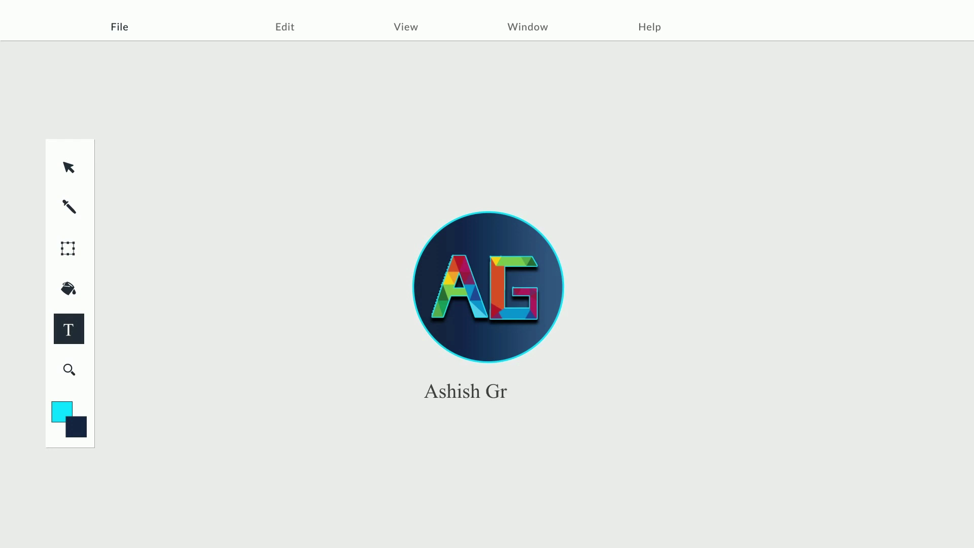
left_click(68, 288)
left_click(210, 231)
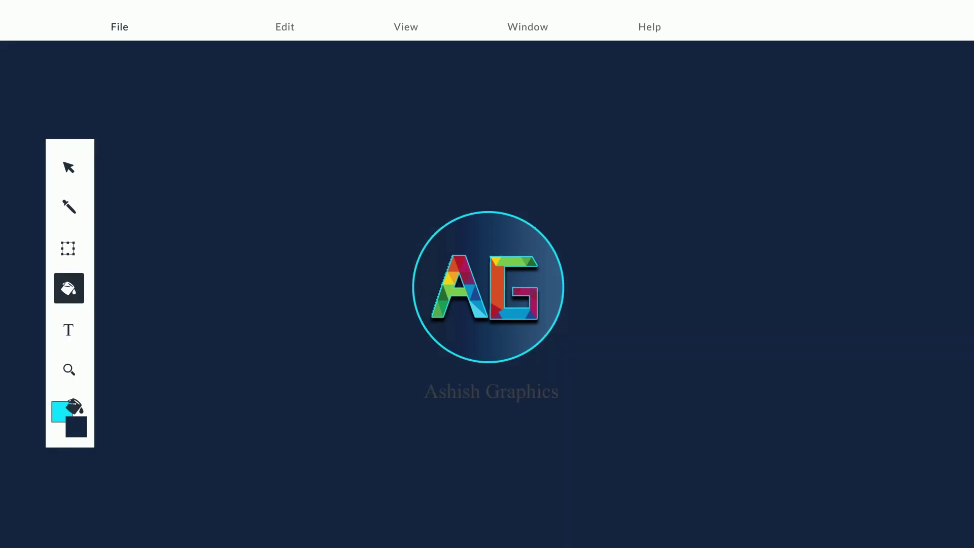
Save the finished intro logo
left_click(71, 167)
left_click(120, 26)
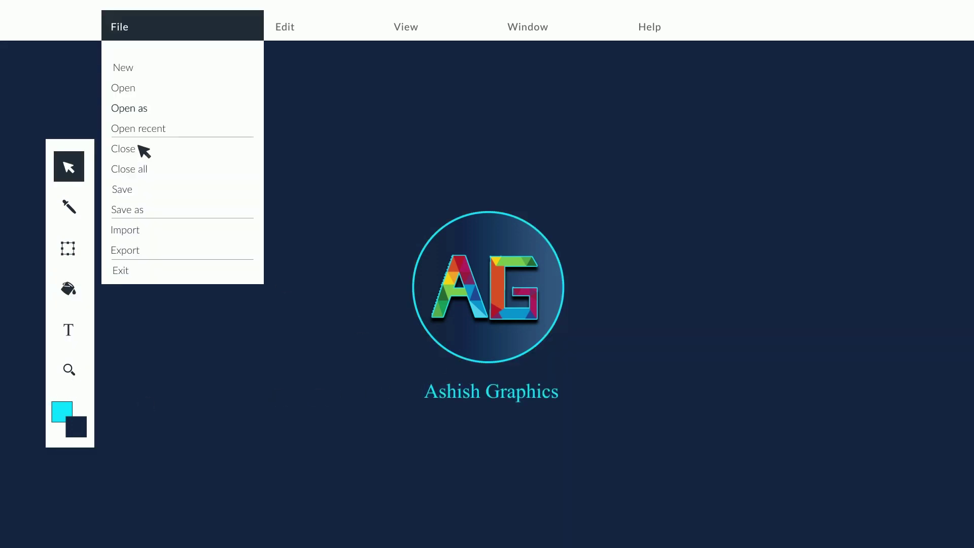
left_click(152, 196)
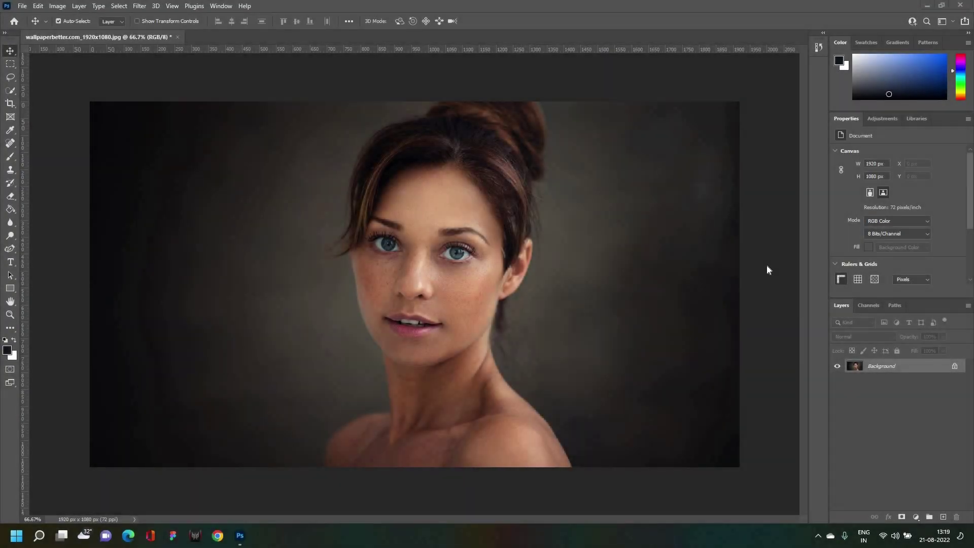
Duplicate the Background layer as Background copy
right_click(890, 368)
left_click(900, 389)
left_click(572, 152)
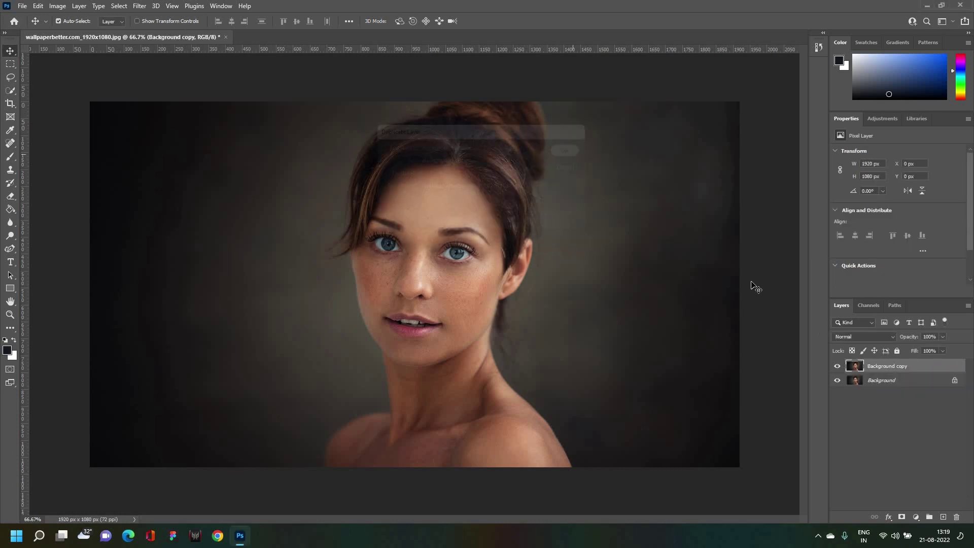
Set Background copy to Vivid Light blend mode and invert it with Ctrl+I
left_click(843, 336)
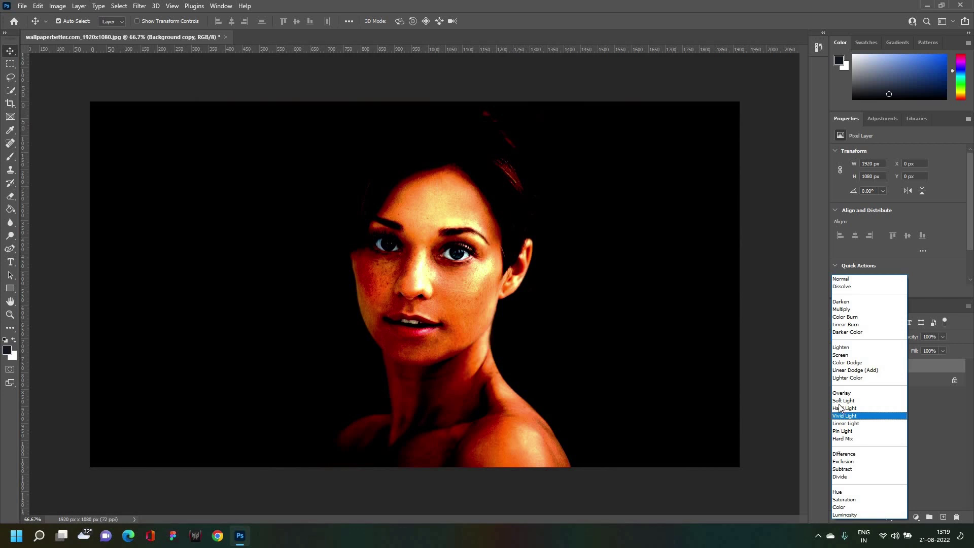
left_click(847, 416)
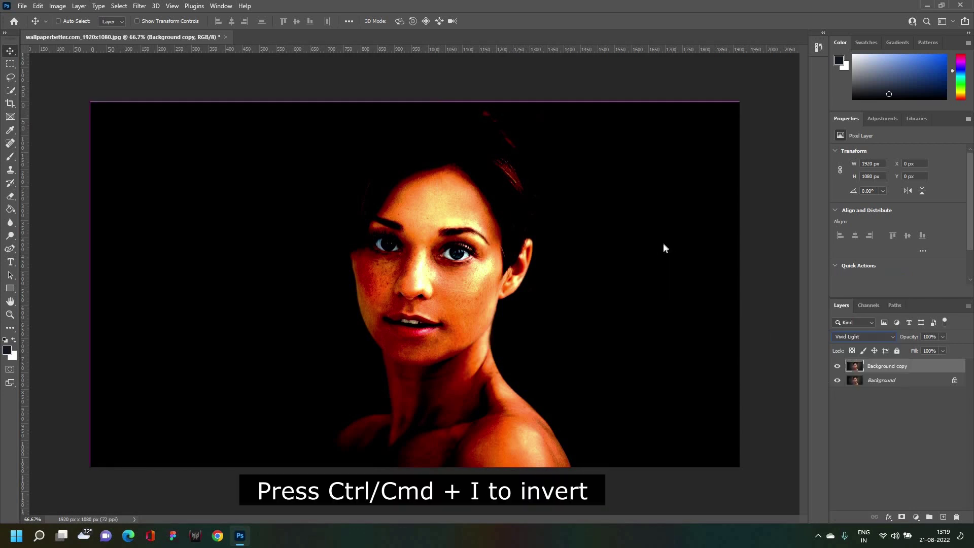
key("ctrl+i")
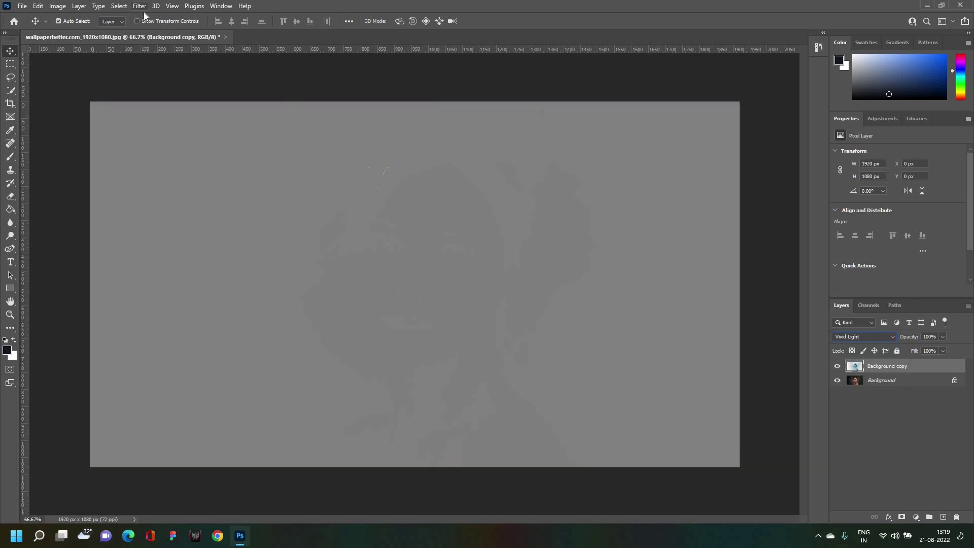
Apply a High Pass filter with a 13.9-pixel radius to Background copy
left_click(142, 7)
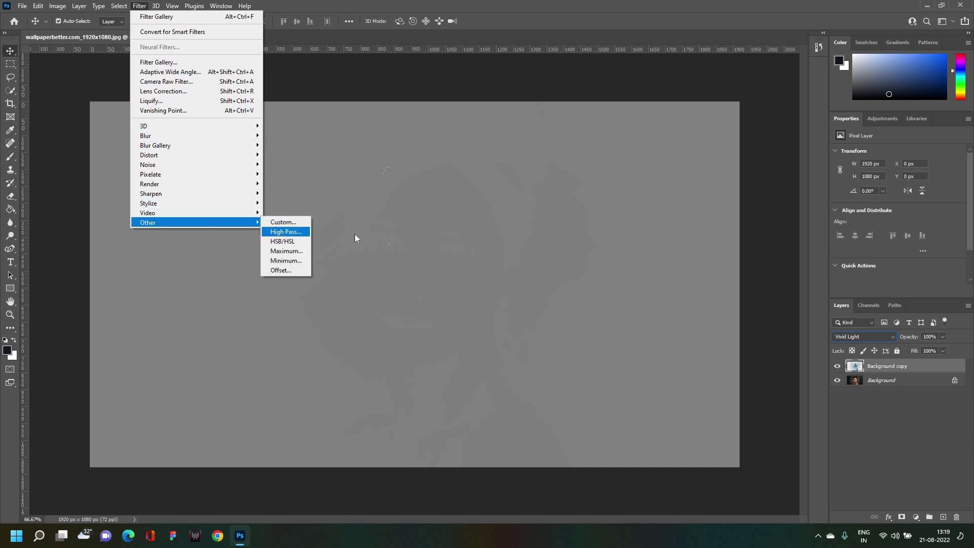
left_click(286, 231)
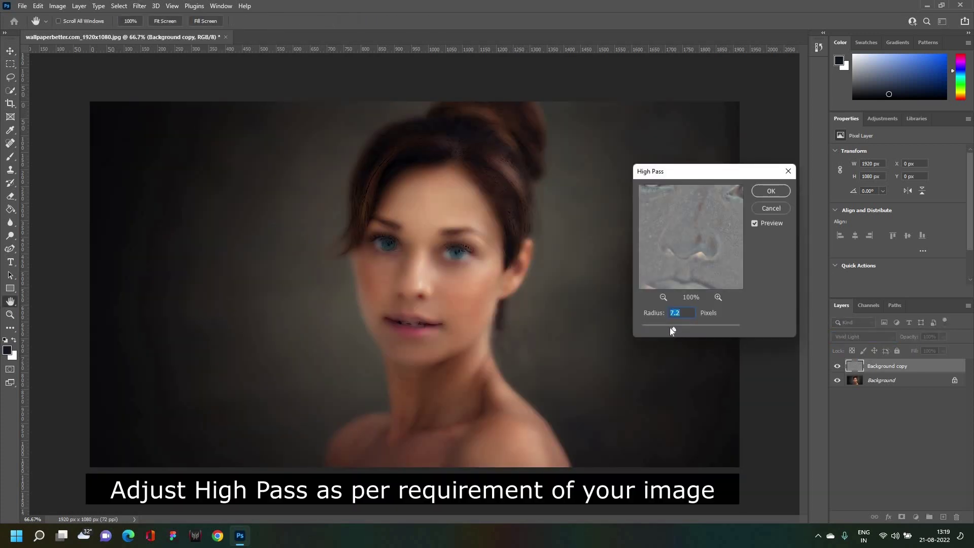
left_click_drag(683, 327, 677, 328)
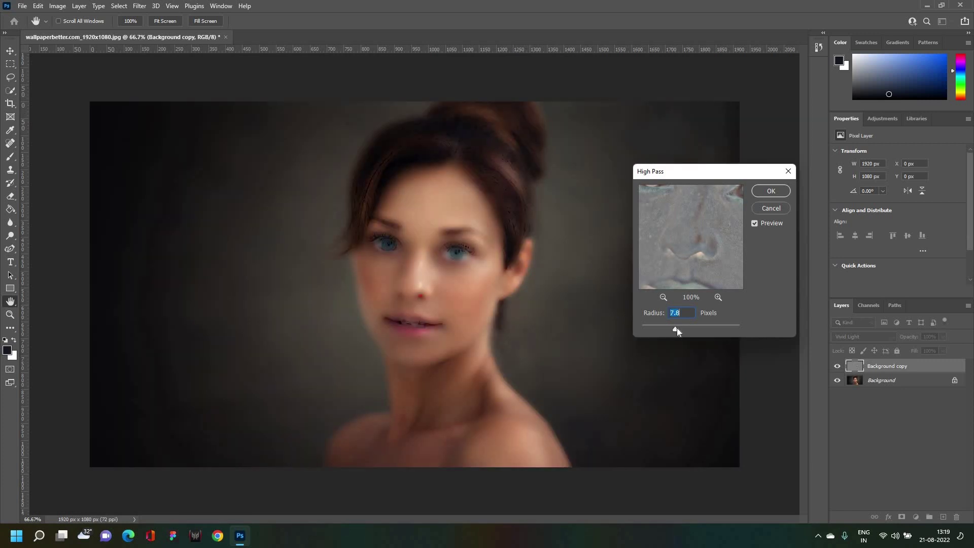
left_click_drag(683, 331, 682, 329)
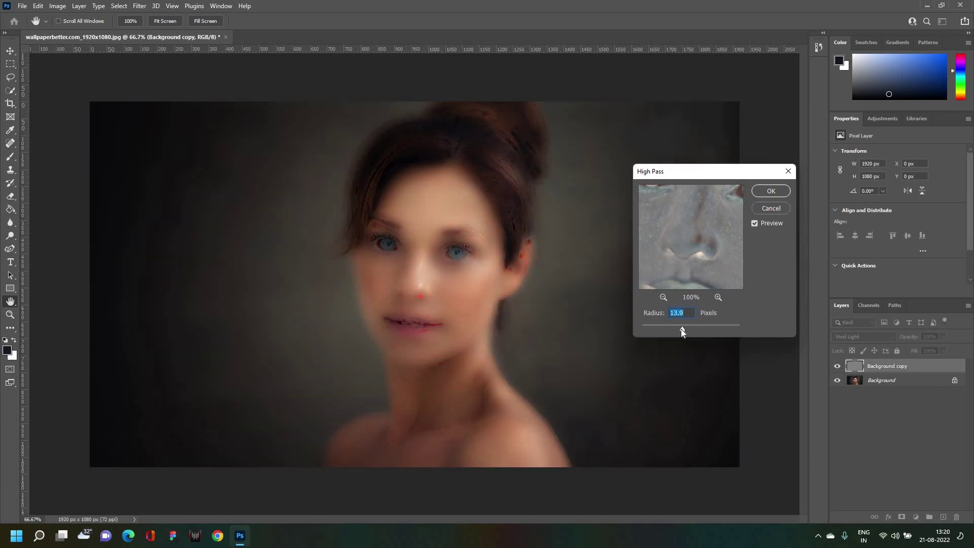
left_click(768, 196)
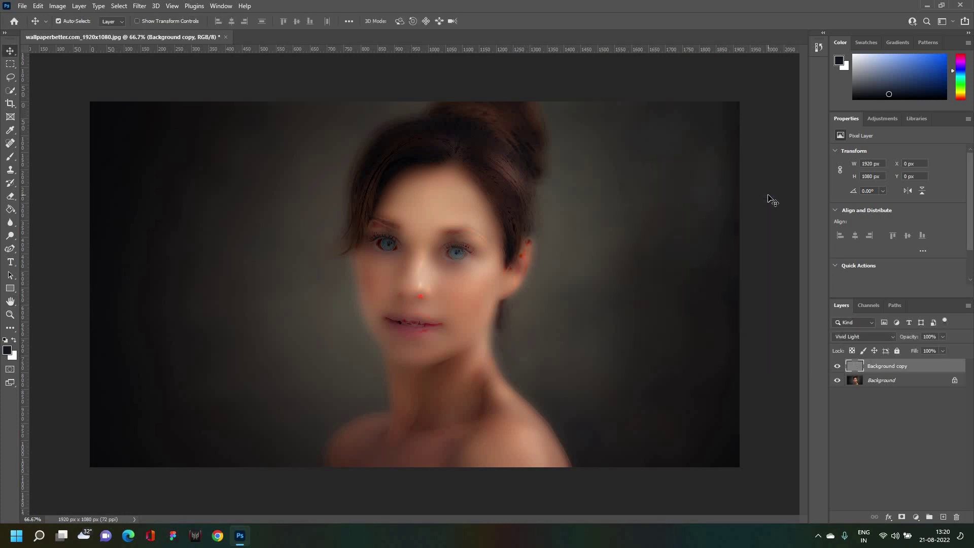
Apply a Gaussian Blur with a 2.3-pixel radius to Background copy
left_click(140, 6)
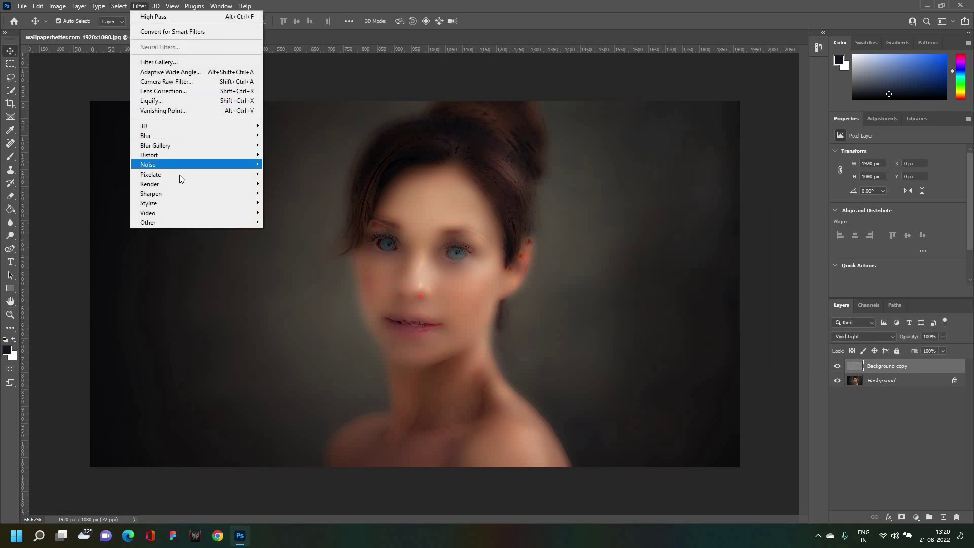
mouse_move(195, 135)
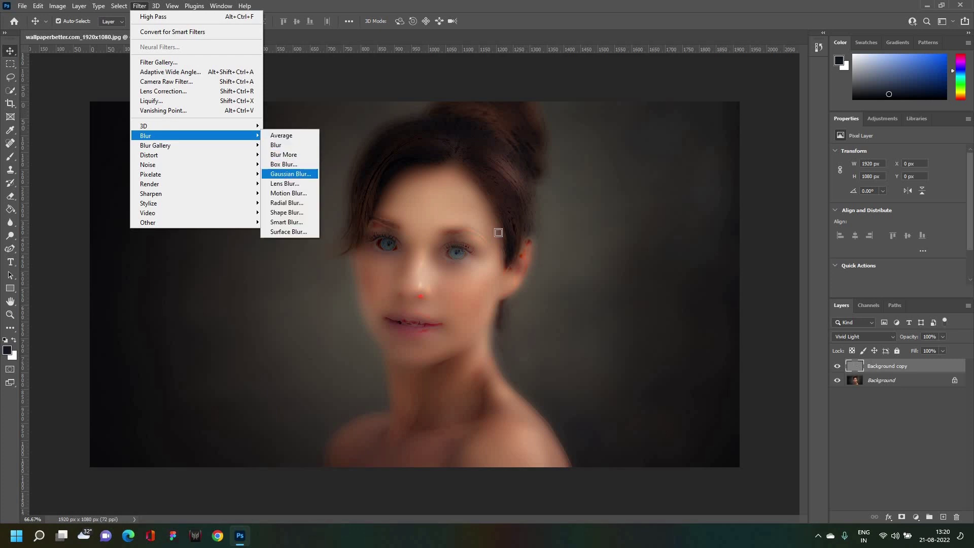
left_click(291, 174)
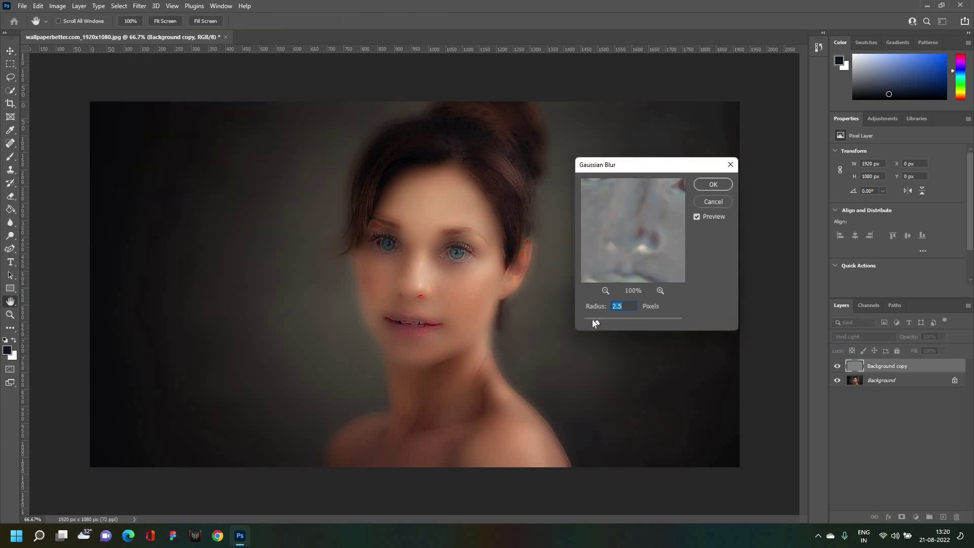
left_click(628, 323)
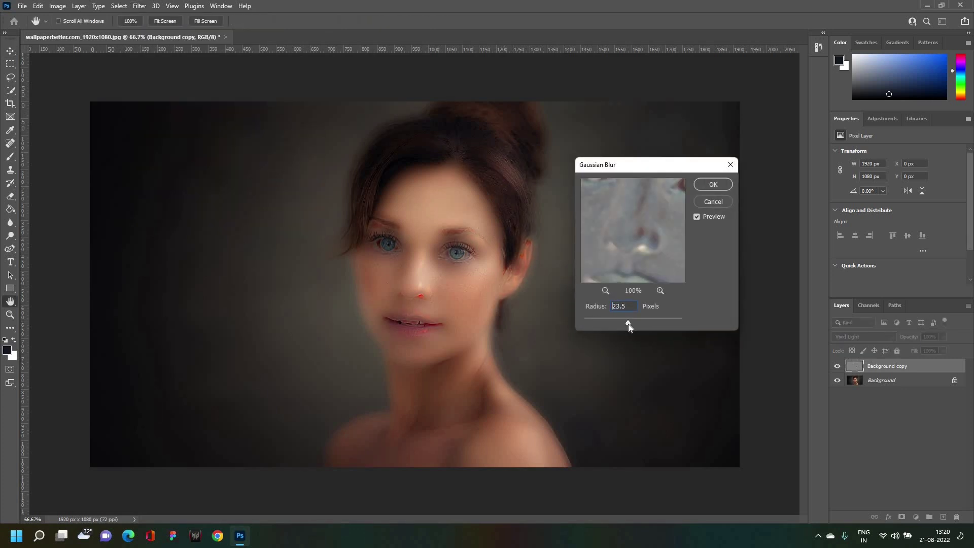
left_click(596, 322)
left_click(712, 184)
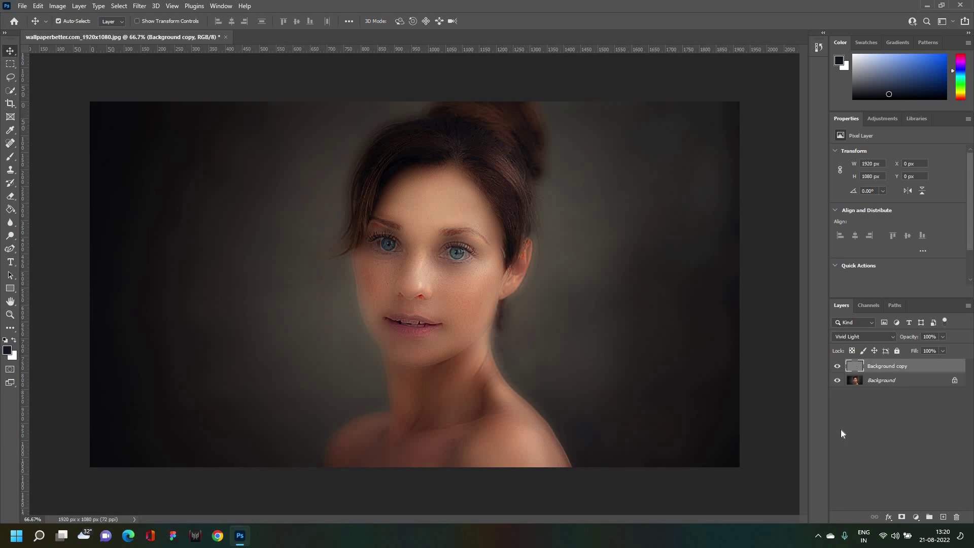
Add a black layer mask to Background copy and make white the foreground colour
left_click(900, 517, "alt")
key("x")
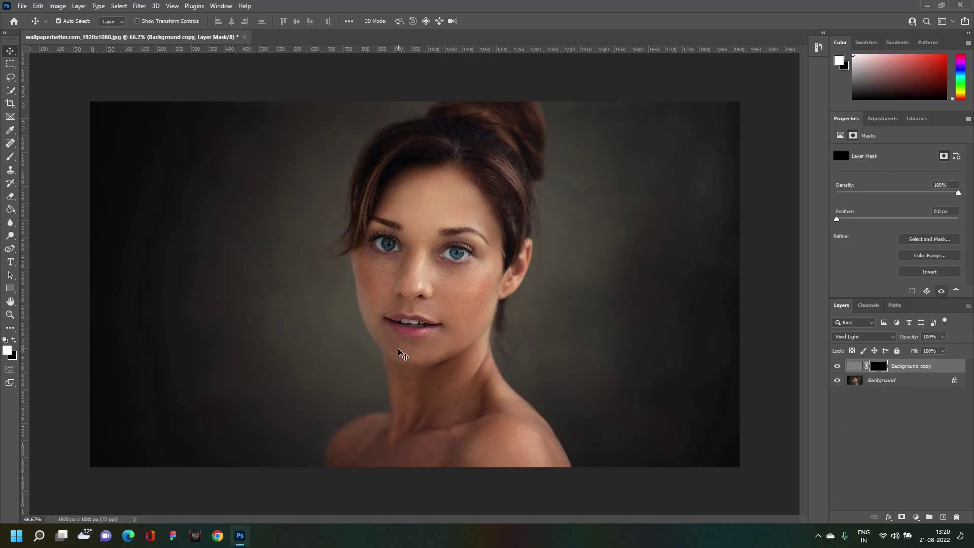
key("ctrl+plus")
key("ctrl+plus")
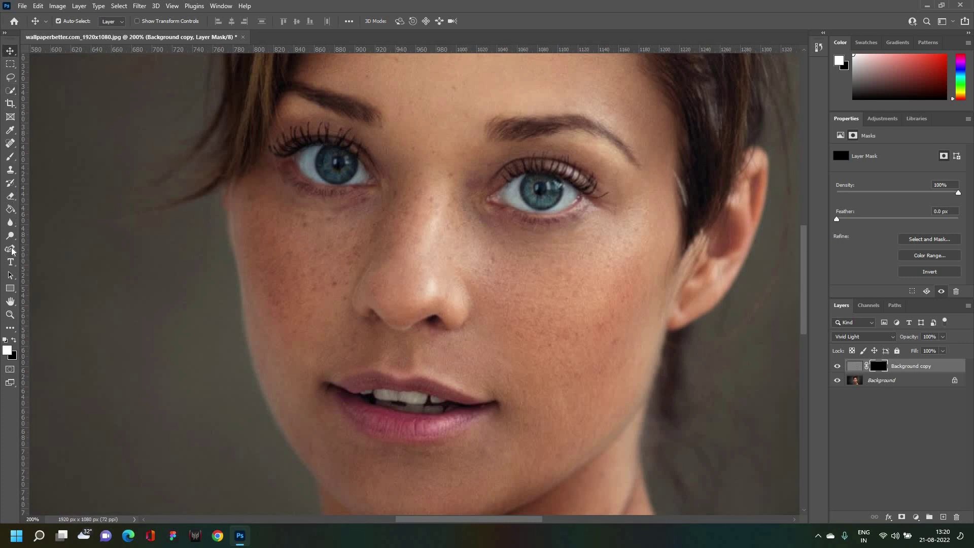
Select the Brush tool in white with 100% opacity and 100% flow
left_click(10, 157)
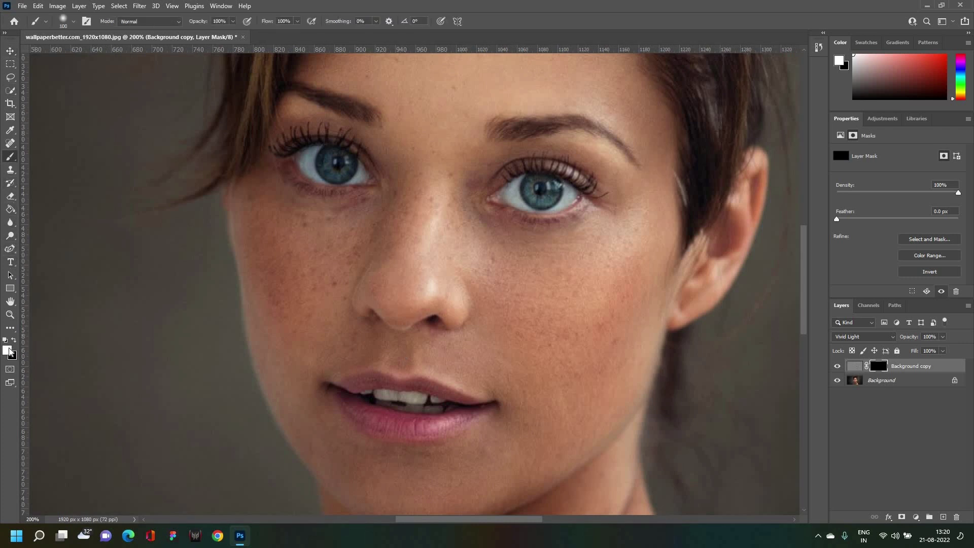
left_click(11, 355)
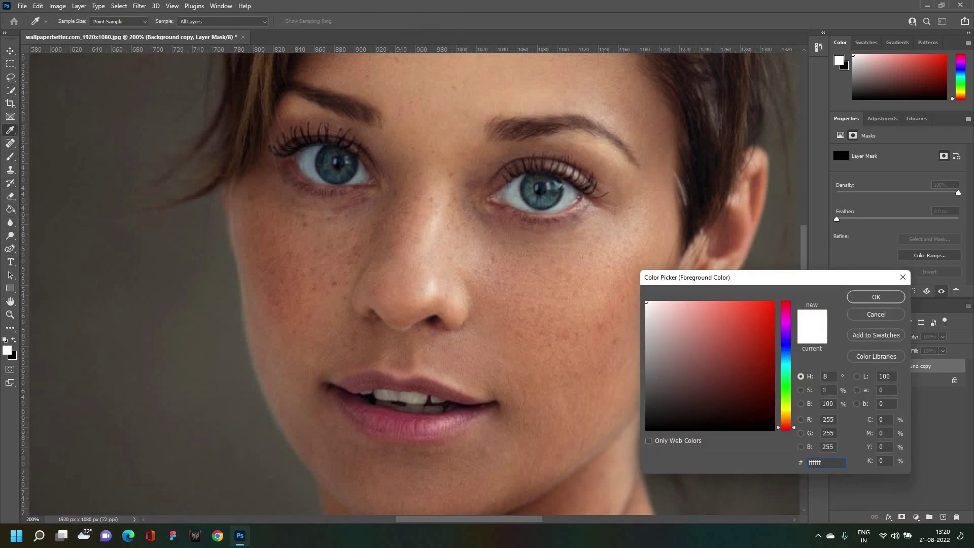
left_click(874, 300)
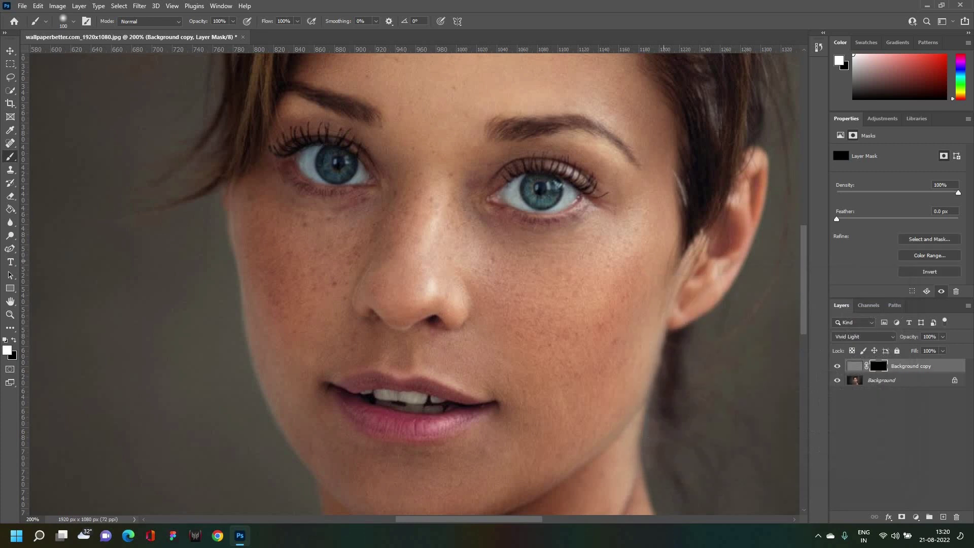
left_click(233, 22)
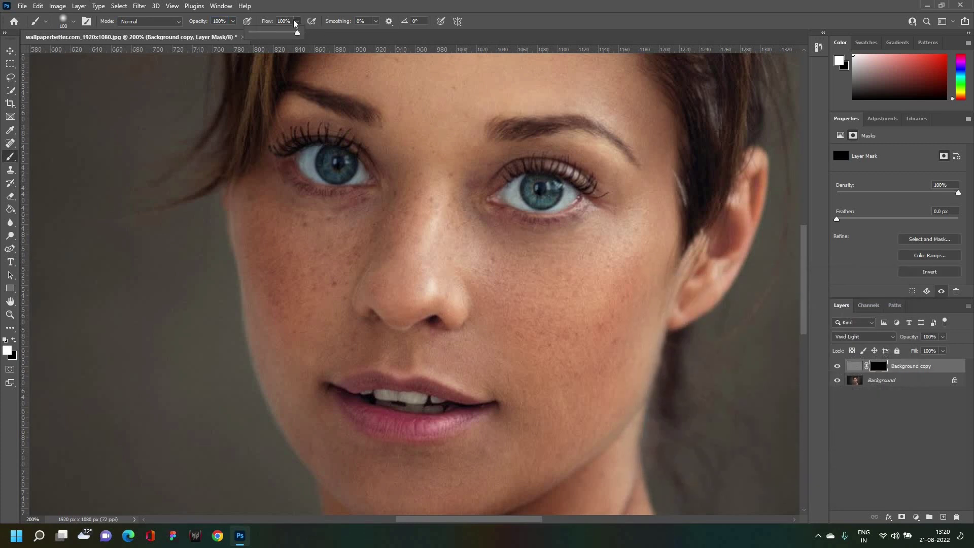
left_click_drag(297, 22, 309, 32)
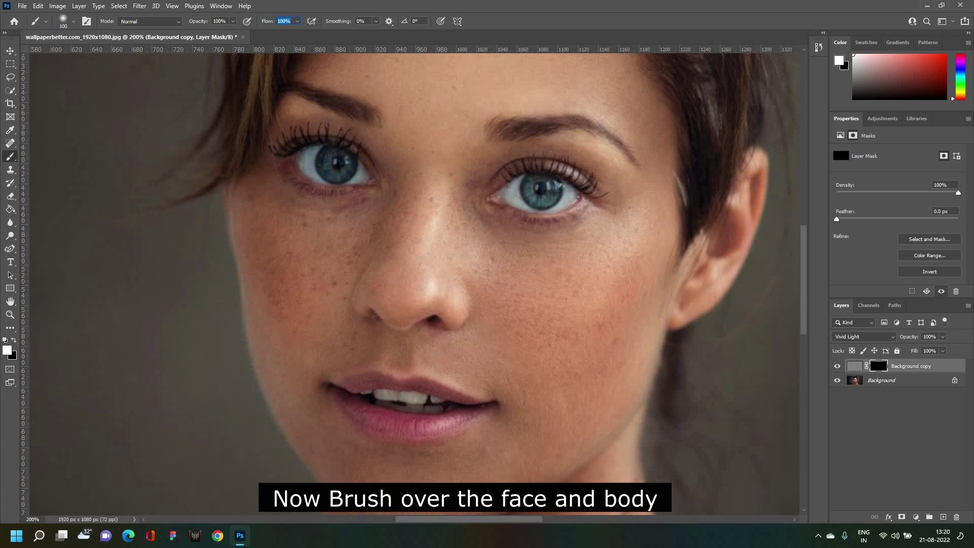
Paint white on the mask to reveal smoothing over the forehead, temple and eyebrow
left_click(308, 274)
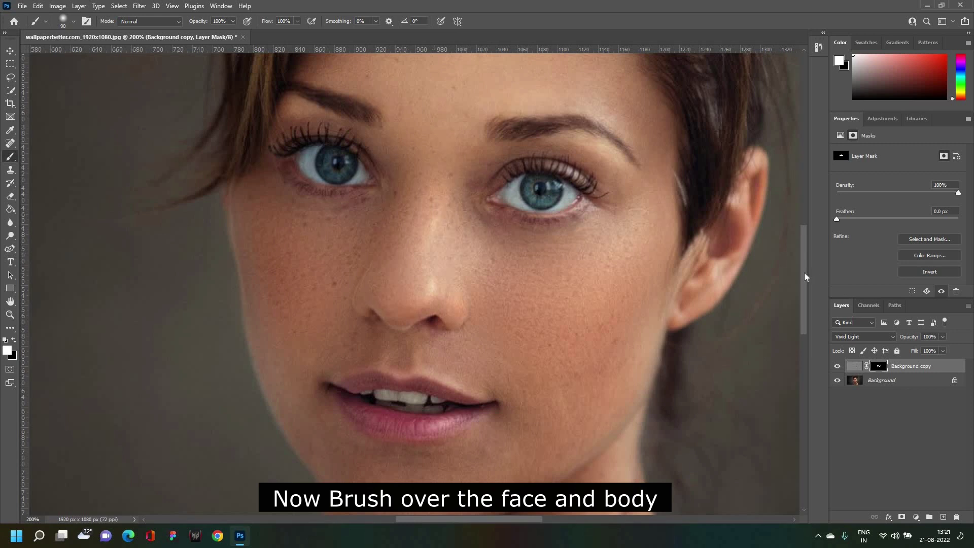
left_click_drag(805, 243, 805, 210)
left_click_drag(396, 213, 382, 223)
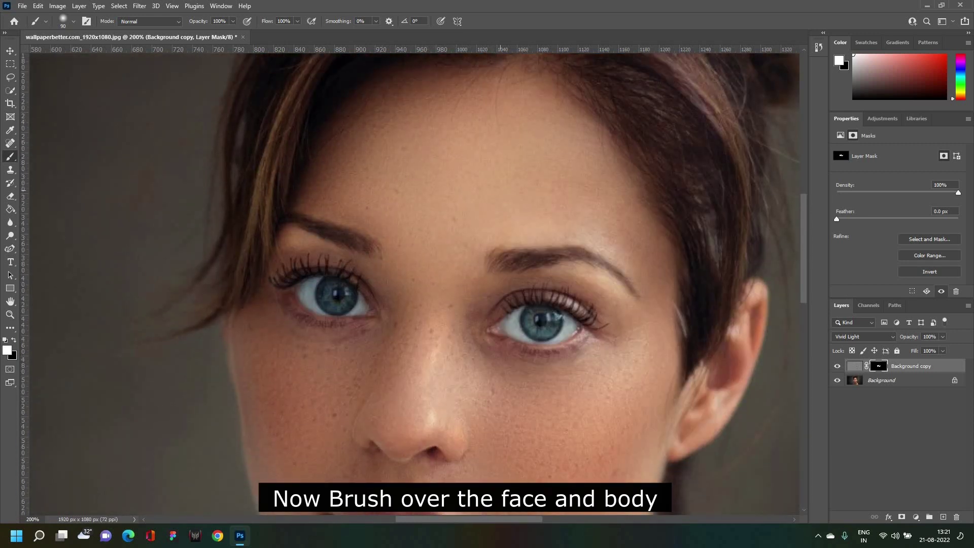
mouse_move(565, 175)
left_mouse_down()
mouse_move(604, 251)
mouse_move(644, 298)
left_mouse_up()
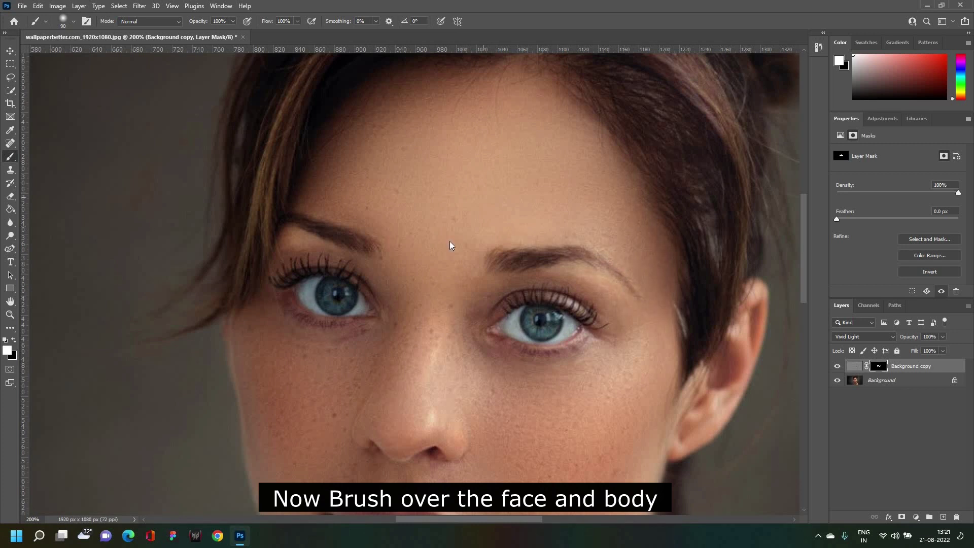
left_click_drag(805, 260, 805, 297)
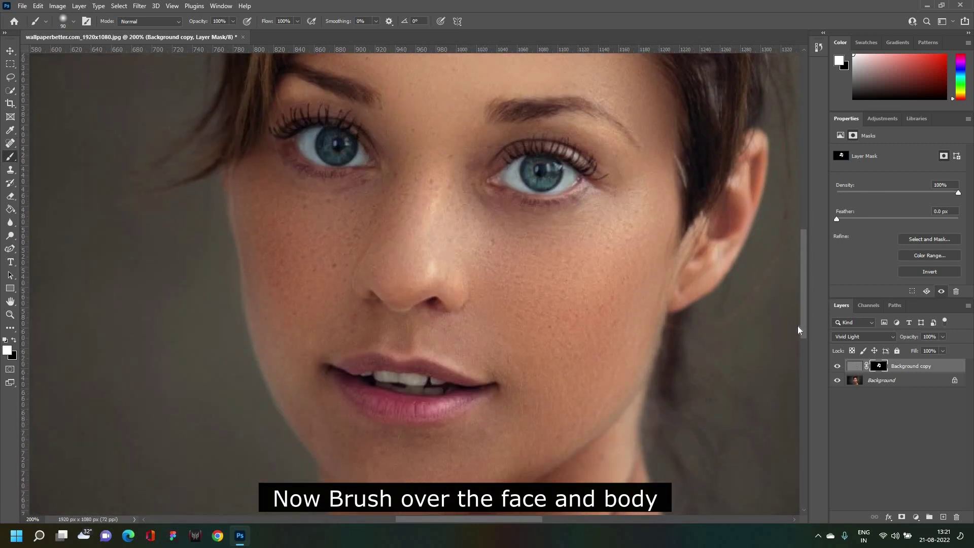
left_click_drag(800, 328, 801, 352)
Shrink the brush to 45 and reveal smoothing on the neck, chin and shoulders
key("bracketleft")
key("bracketleft")
key("bracketleft")
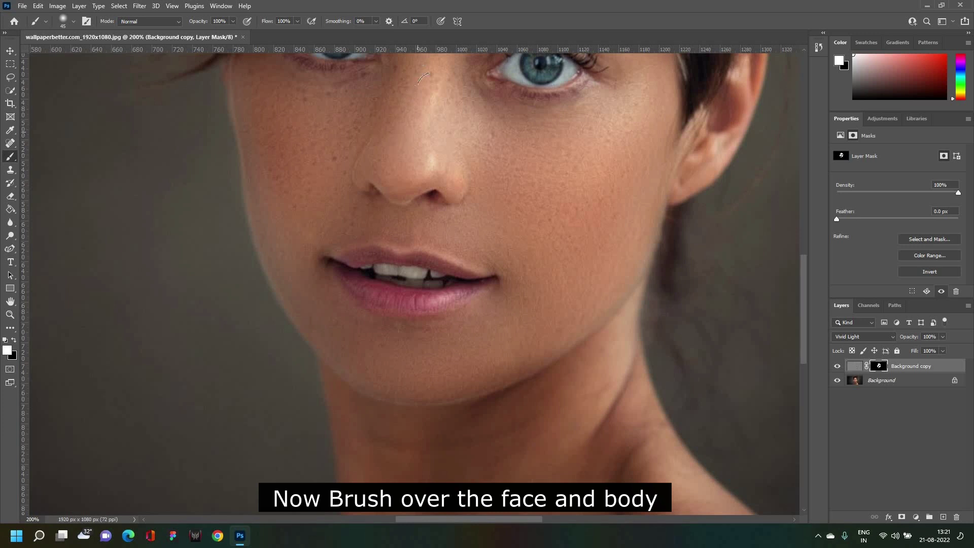
left_click_drag(802, 308, 803, 367)
left_click_drag(359, 323, 605, 127)
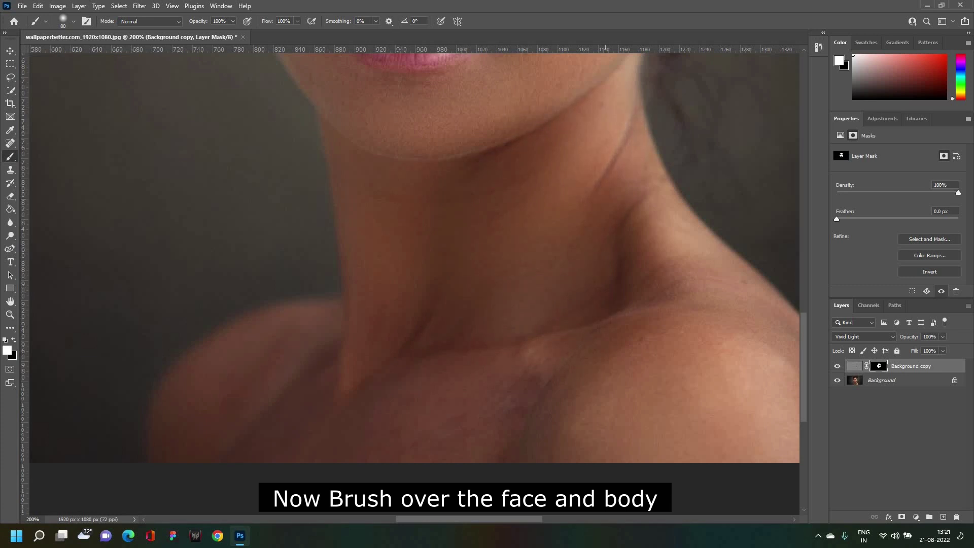
left_click_drag(802, 327, 803, 309)
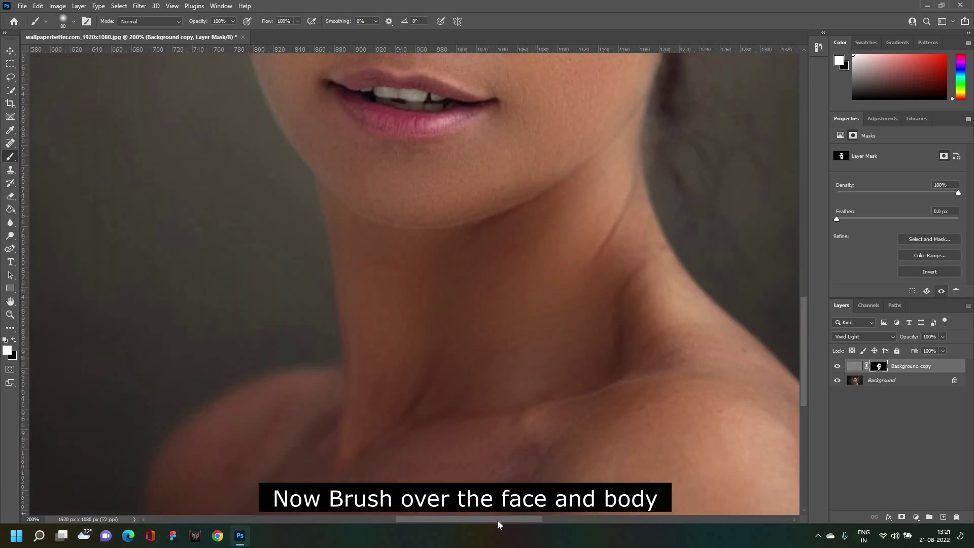
left_click_drag(497, 521, 510, 522)
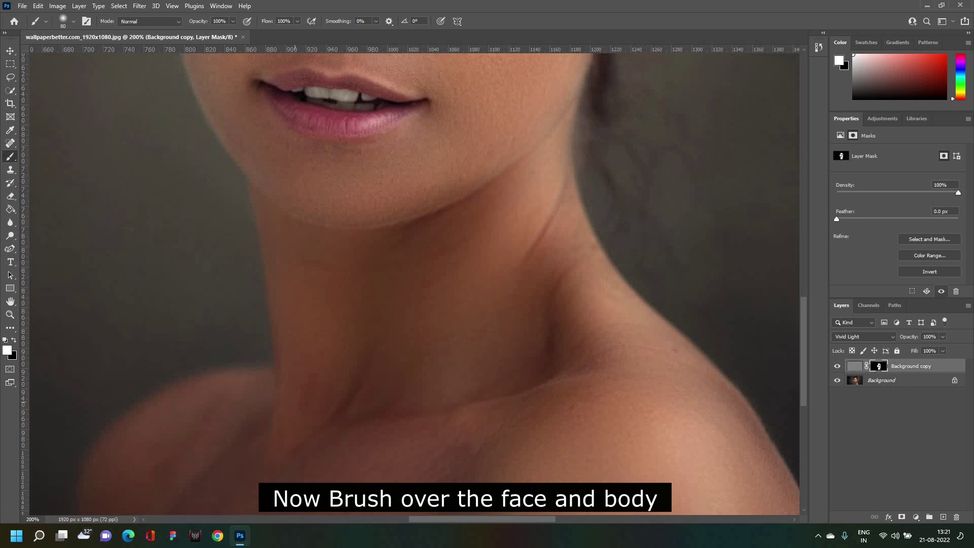
left_click_drag(514, 522, 529, 522)
Add an empty Layer 1 above Background copy
key("ctrl+minus")
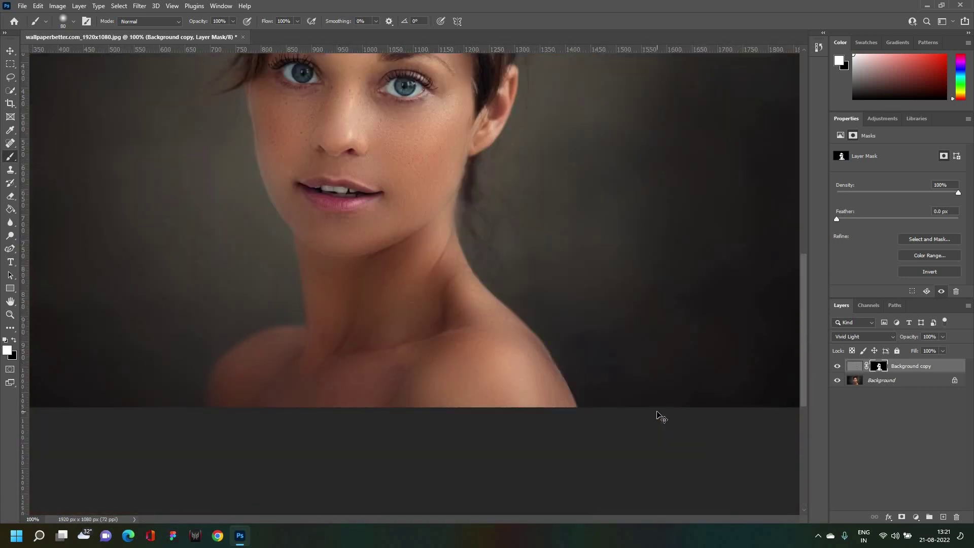
key("ctrl+minus")
left_click(11, 51)
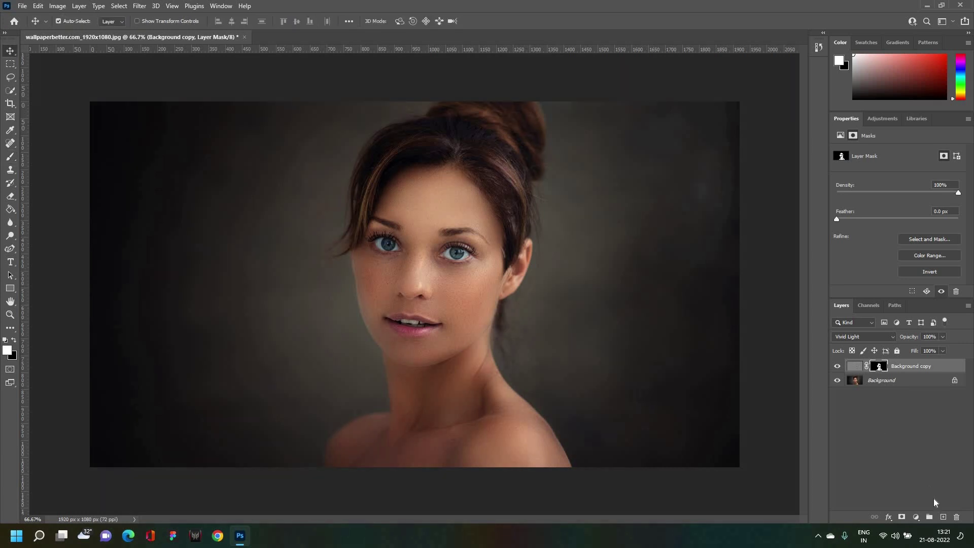
left_click(943, 518)
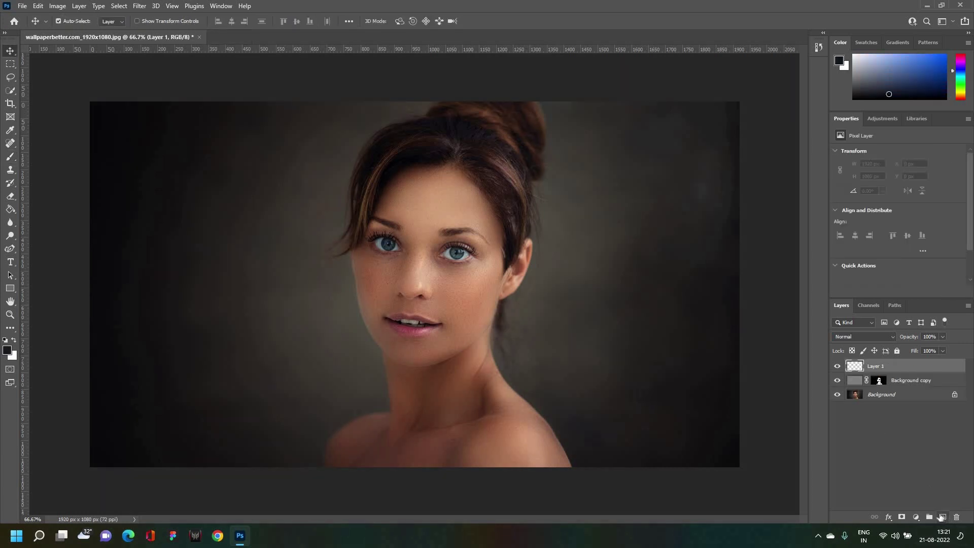
Rename Layer 1 to 'Skin Texture'
double_click(874, 364)
type("Skin Texture")
key("Return")
right_click(919, 364)
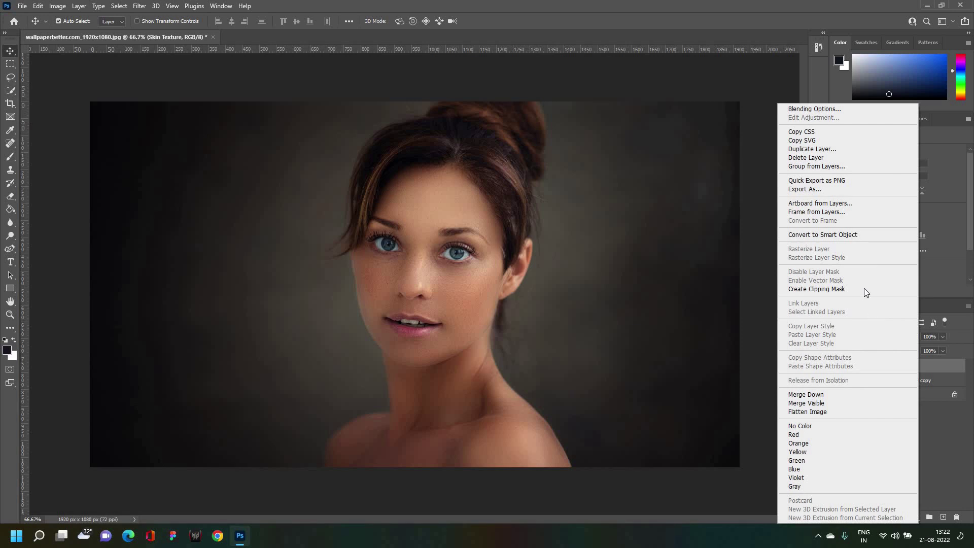
key("Escape")
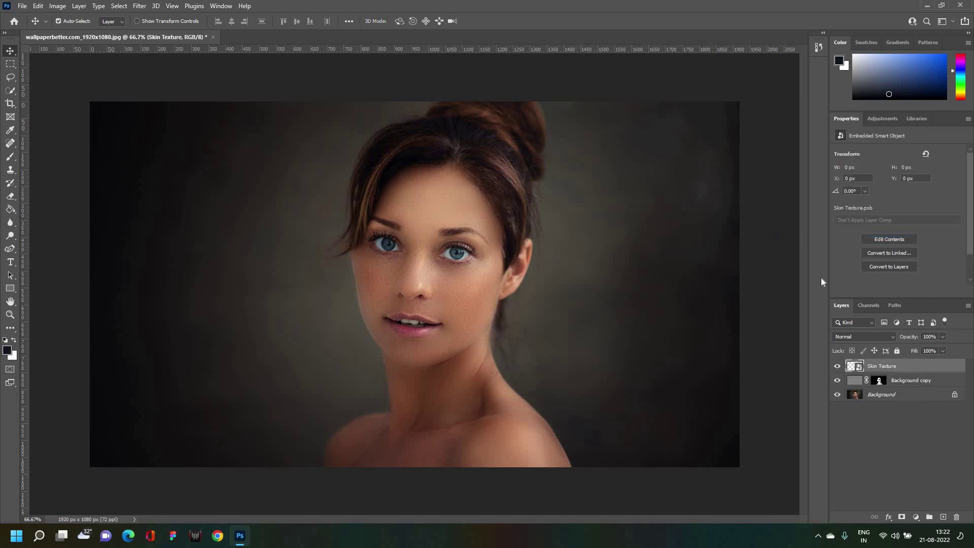
Fill the Skin Texture layer with 50% Gray
left_click(38, 6)
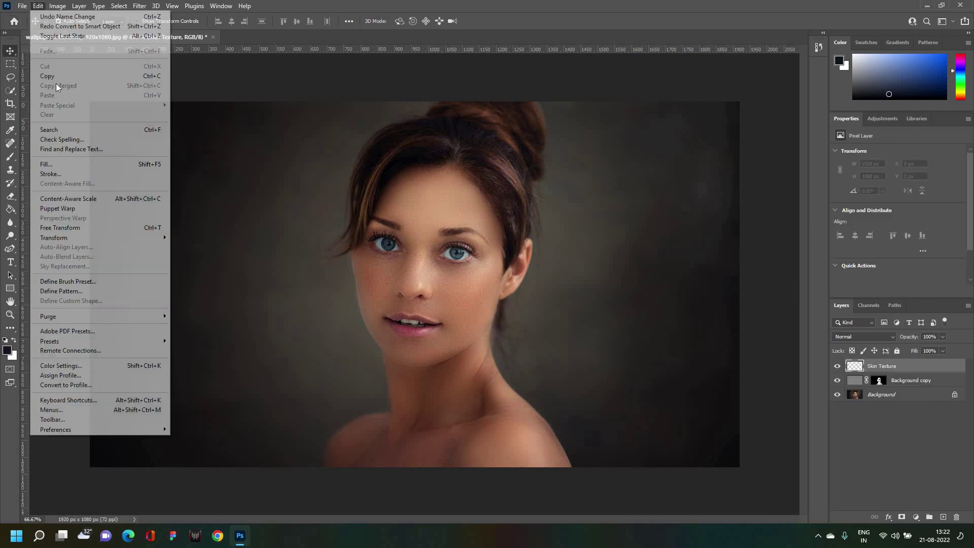
left_click(50, 165)
left_click(494, 254)
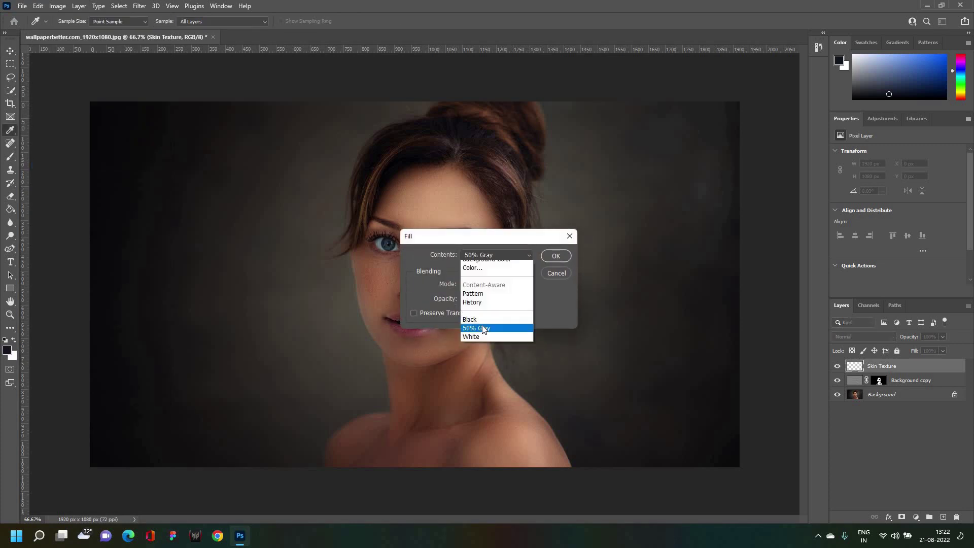
left_click(553, 257)
Convert the Skin Texture layer to a smart object
key("v")
right_click(925, 371)
left_click(829, 232)
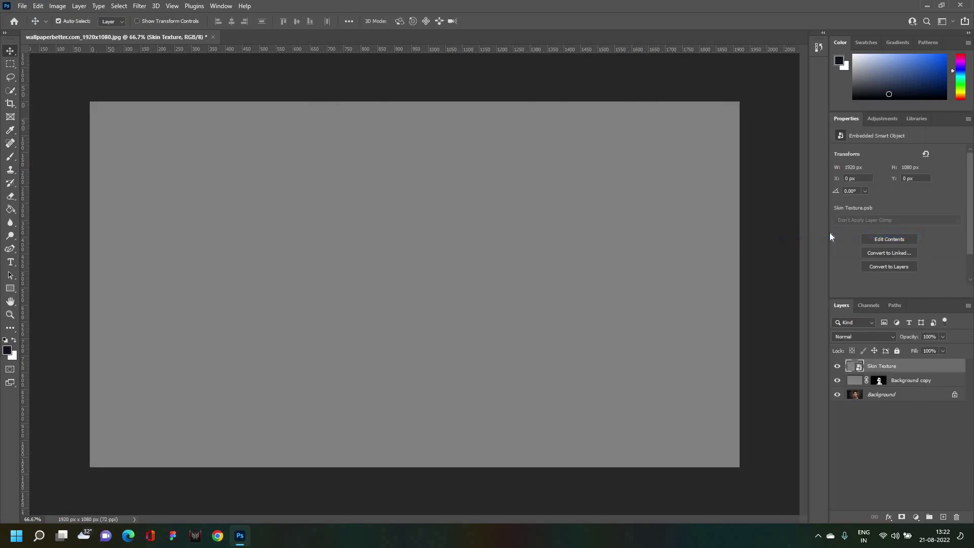
Apply a Sandstone Texturizer with Top Left light and 96% scaling via Filter Gallery
left_click(137, 8)
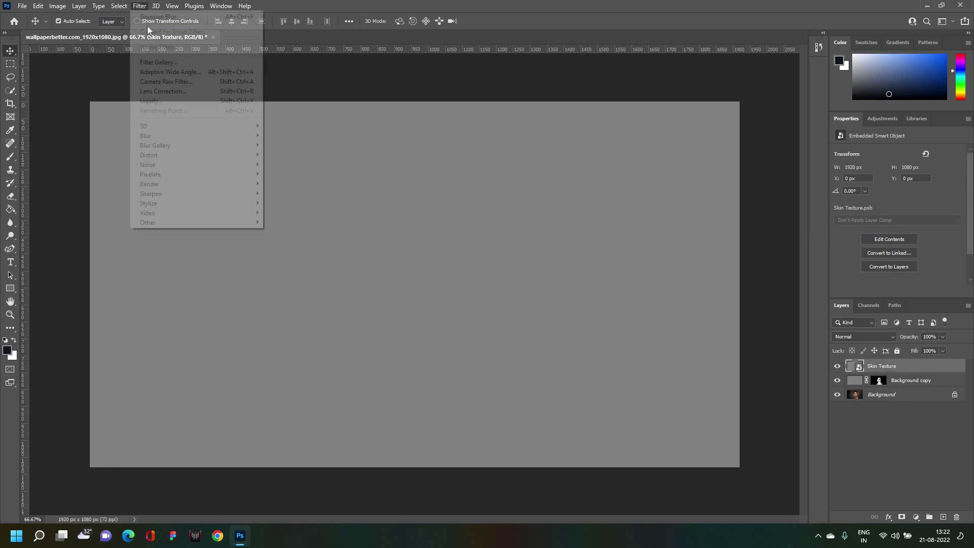
left_click(151, 61)
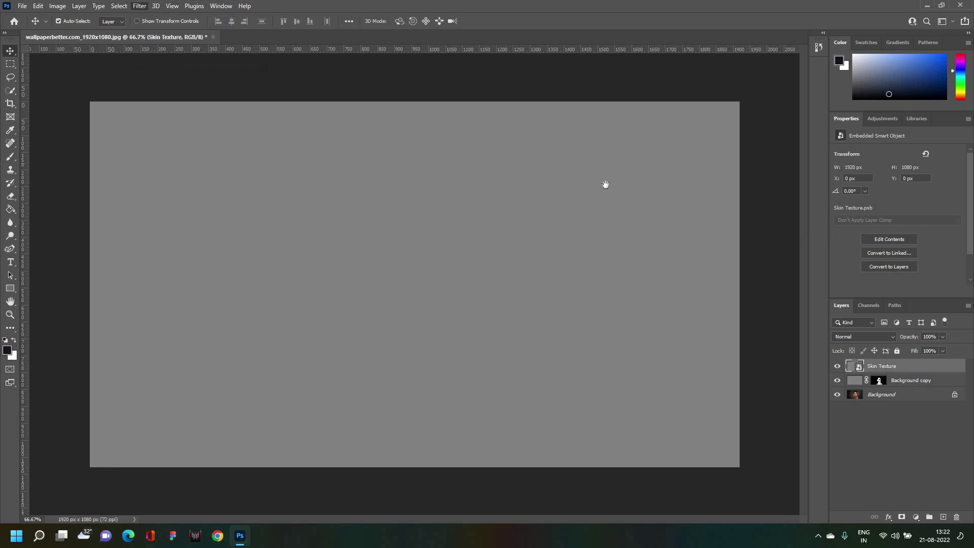
left_click(698, 83)
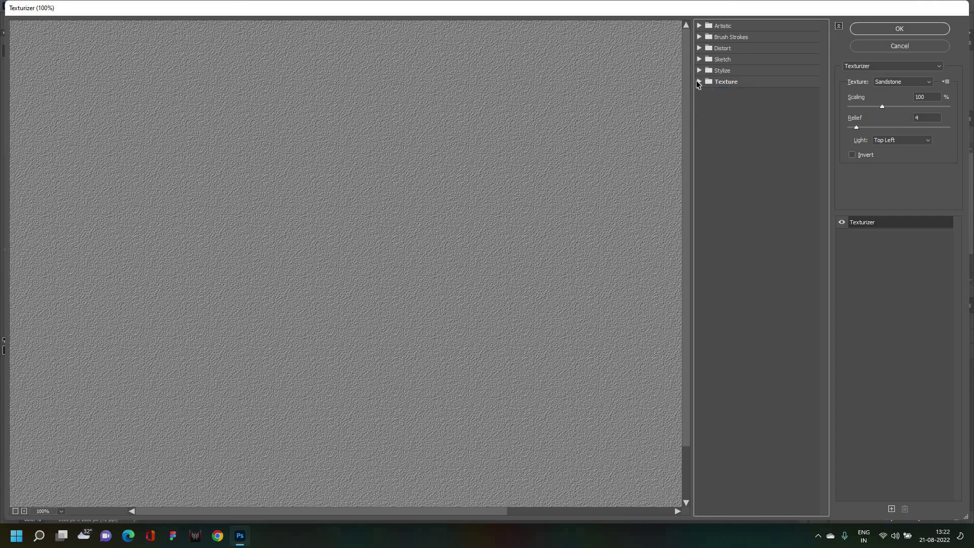
left_click(902, 82)
left_click(895, 116)
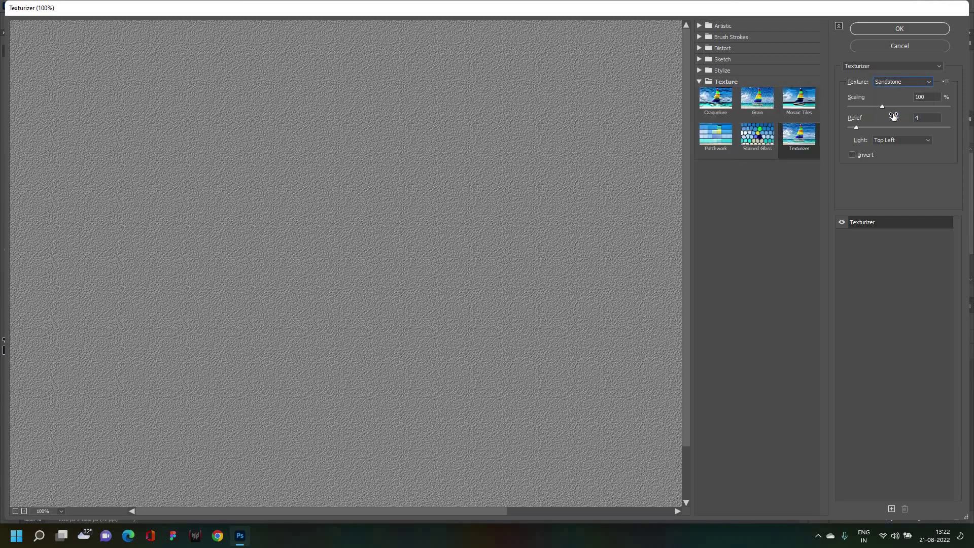
left_click(894, 142)
left_click(896, 144)
left_click_drag(881, 108, 877, 107)
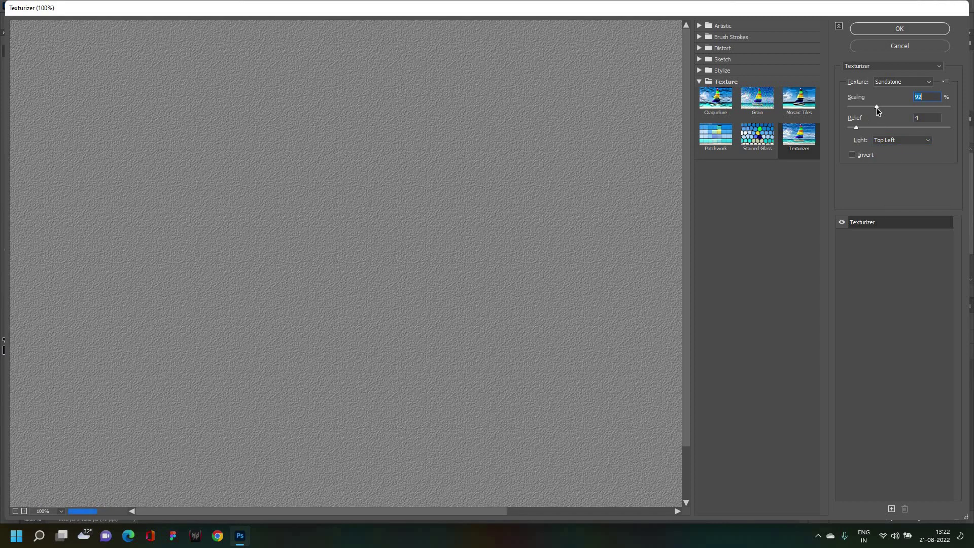
left_click(893, 31)
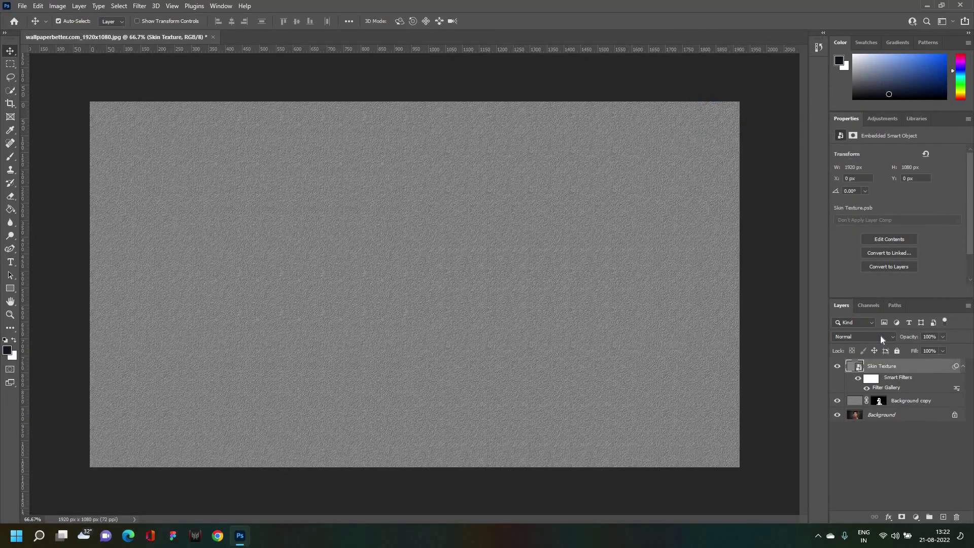
Blend Skin Texture in Soft Light, raise Texturizer scaling to 103%, and add a black mask
left_click(881, 337)
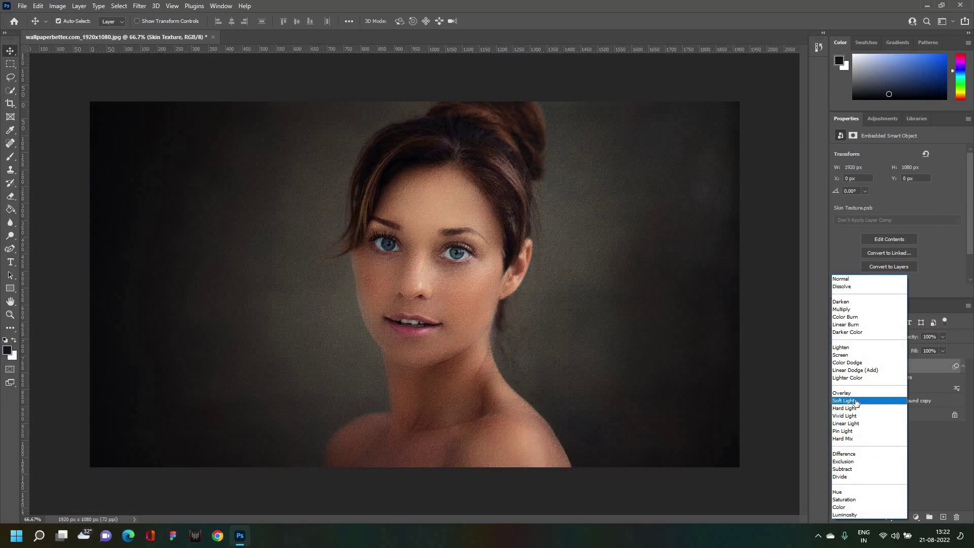
left_click(856, 401)
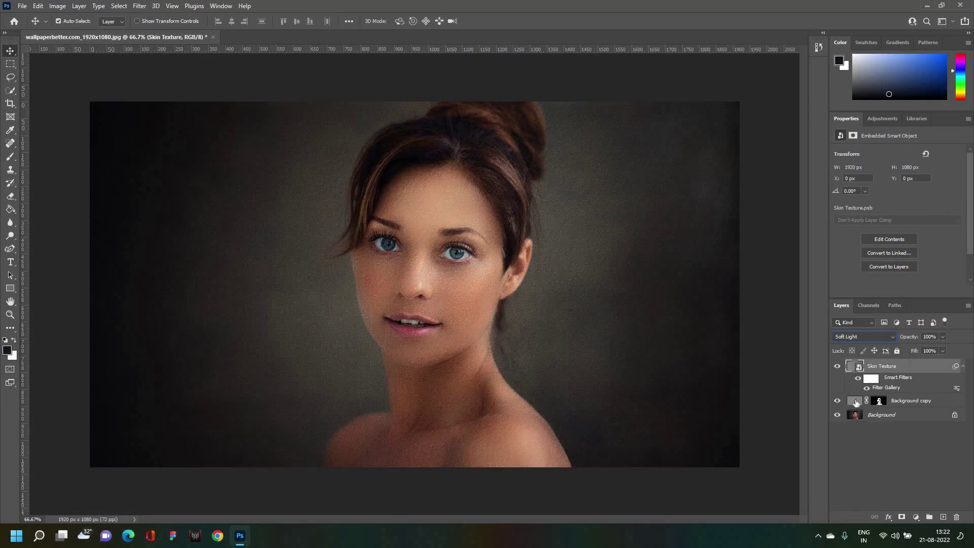
double_click(876, 387)
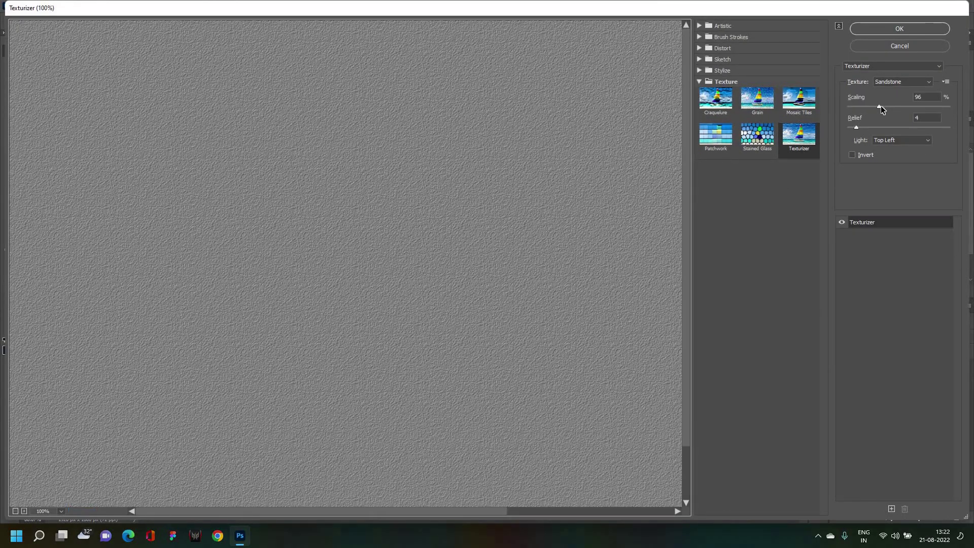
left_click_drag(881, 105, 884, 107)
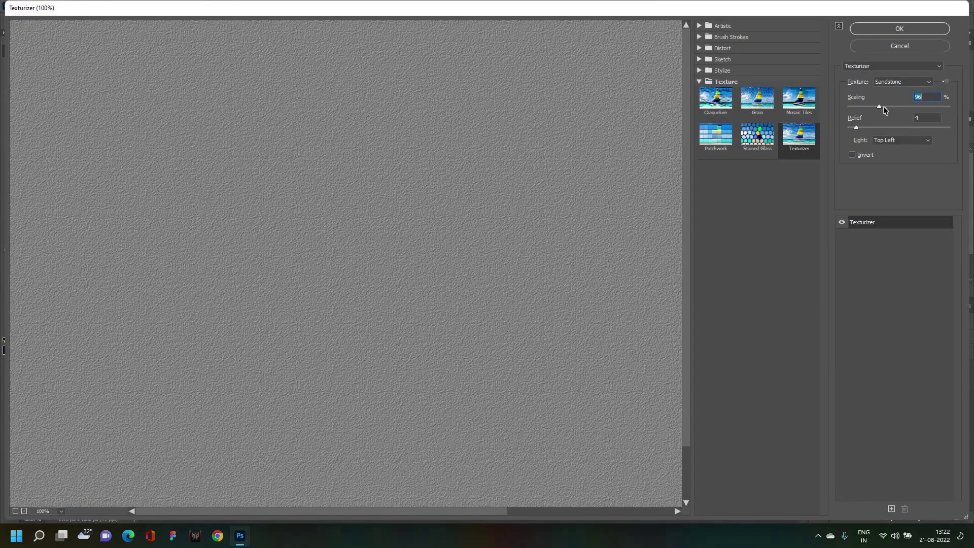
left_click(908, 42)
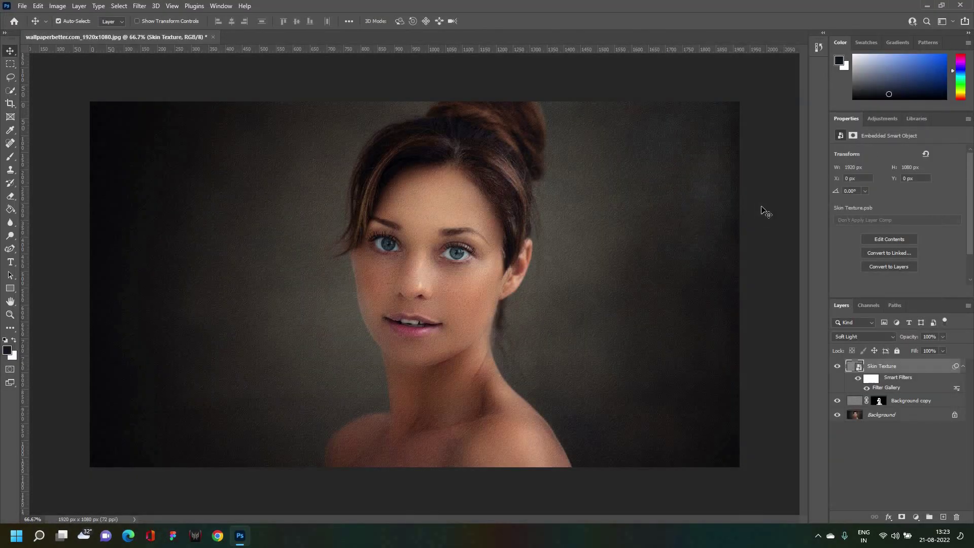
left_click(901, 517, "alt")
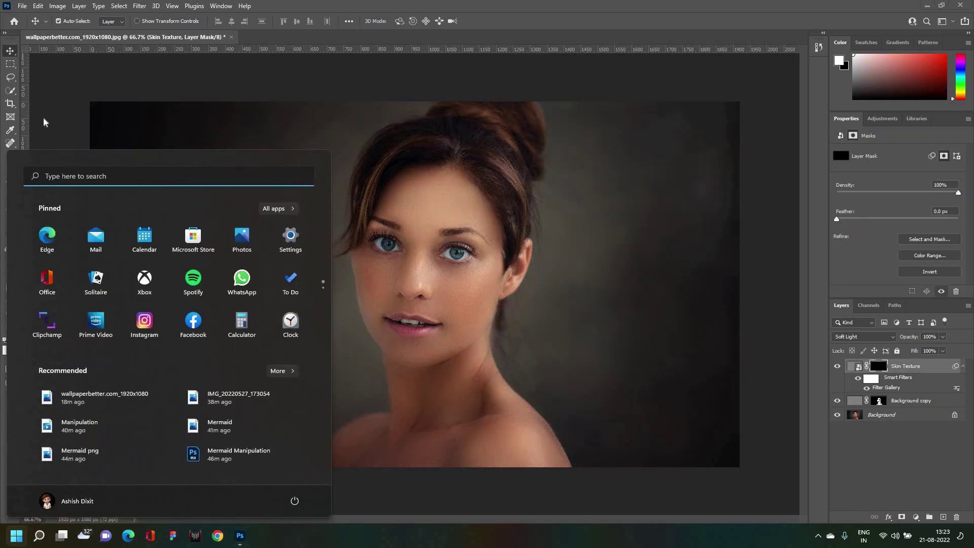
Paint white on the Skin Texture mask over the face and neck
left_click(11, 158)
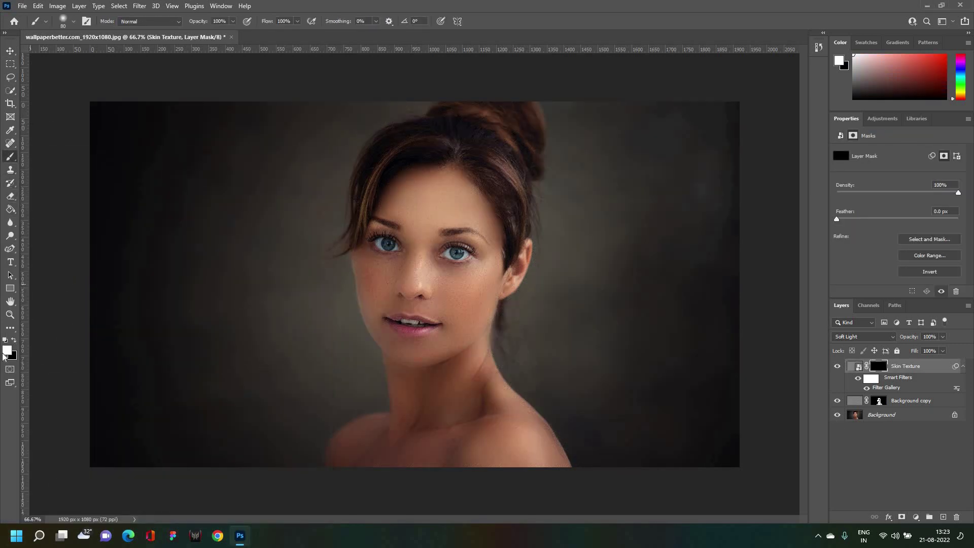
key("ctrl+plus")
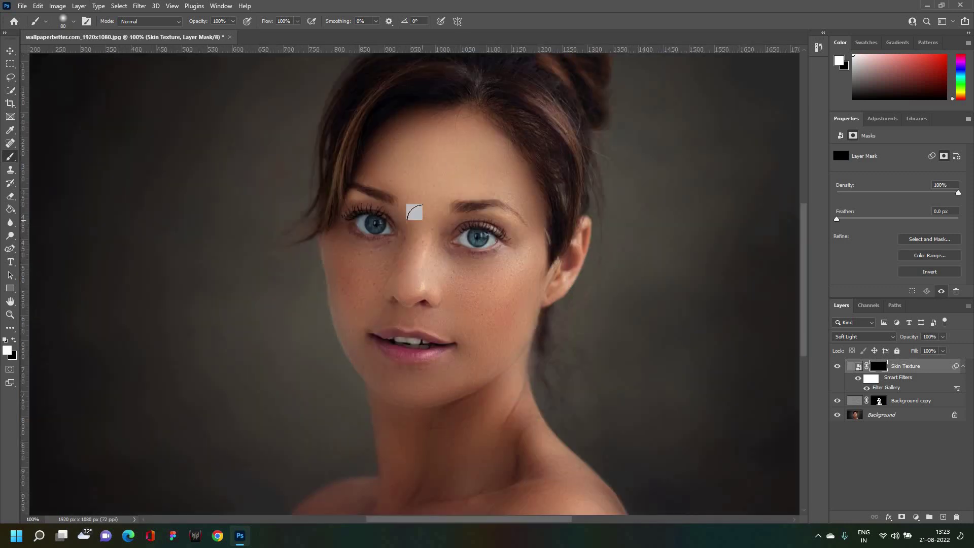
scroll(801, 245, "up", 2)
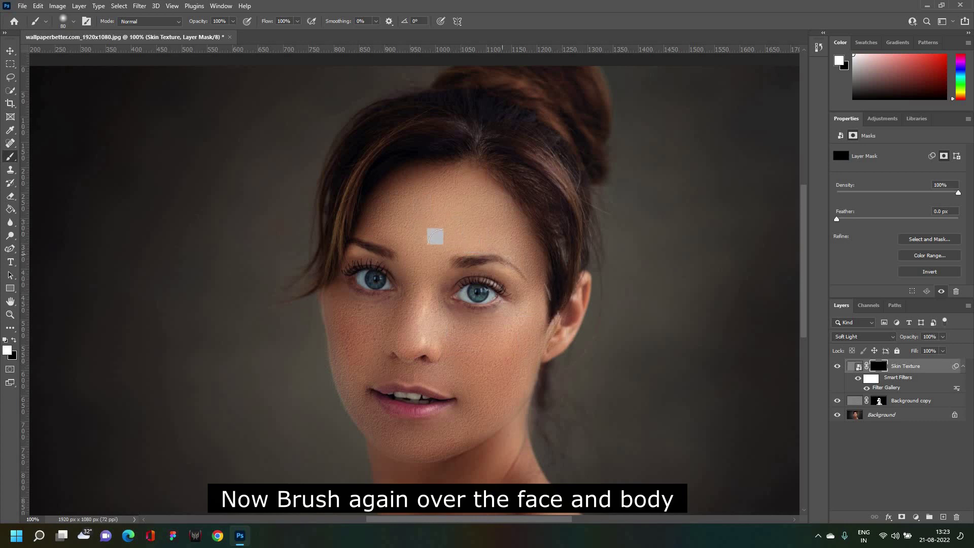
left_click_drag(417, 314, 790, 212)
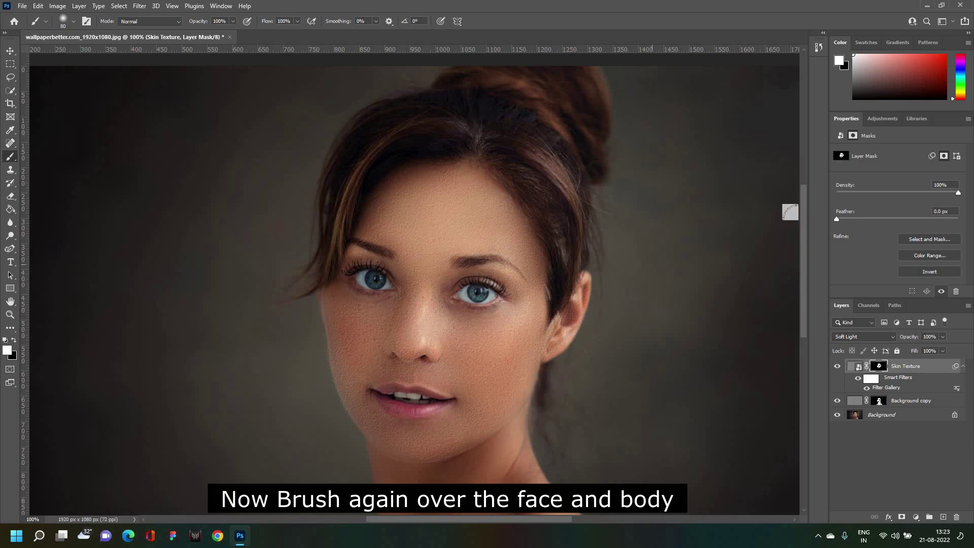
scroll(773, 265, "down", 5)
scroll(369, 254, "down", 3)
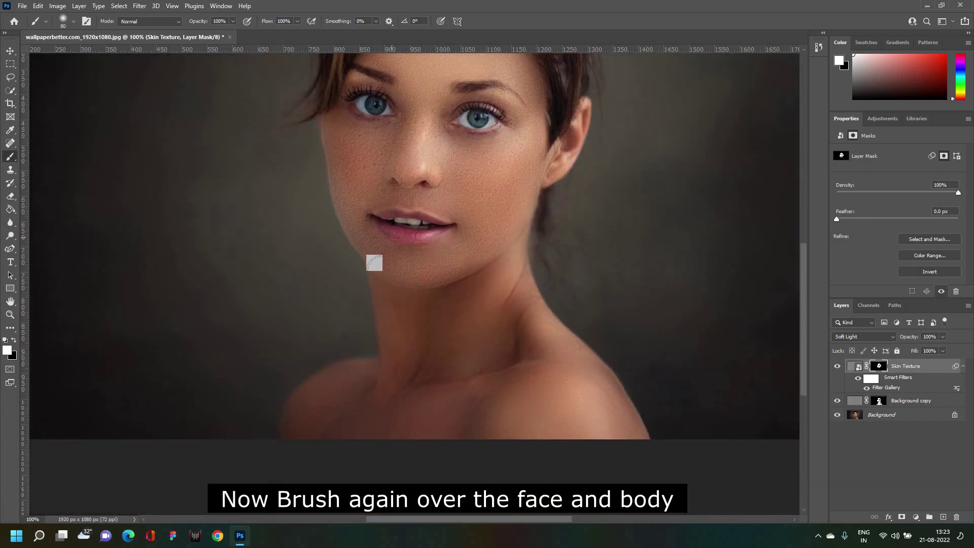
mouse_move(387, 346)
left_mouse_down()
mouse_move(380, 374)
mouse_move(418, 385)
mouse_move(497, 313)
mouse_move(505, 246)
mouse_move(526, 337)
mouse_move(585, 370)
mouse_move(624, 432)
mouse_move(536, 416)
mouse_move(509, 383)
mouse_move(348, 400)
mouse_move(362, 368)
mouse_move(296, 409)
mouse_move(367, 428)
mouse_move(483, 418)
mouse_move(471, 416)
left_mouse_up()
key("ctrl+minus")
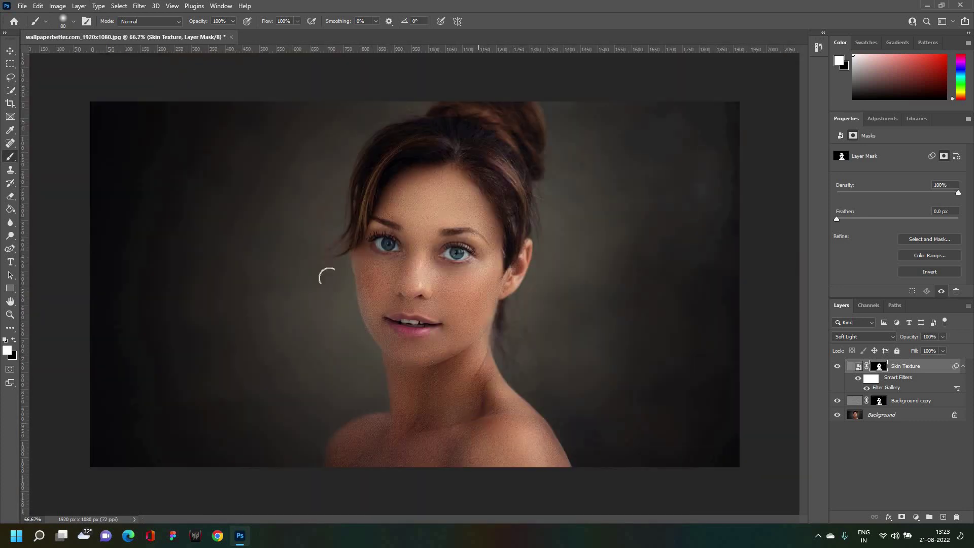
Set Skin Texture opacity to 50% and group it with Background copy as Group 1
key("v")
left_click(944, 337)
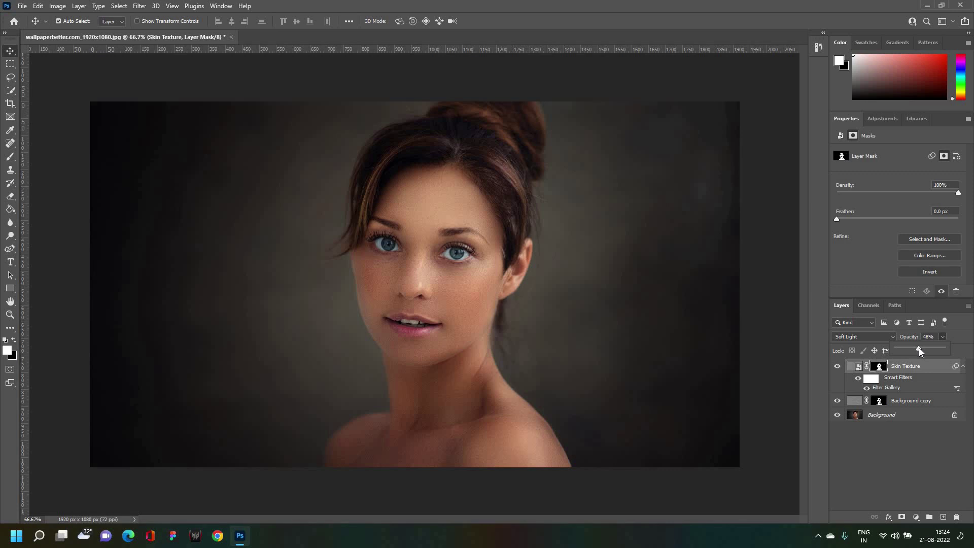
left_click(953, 334)
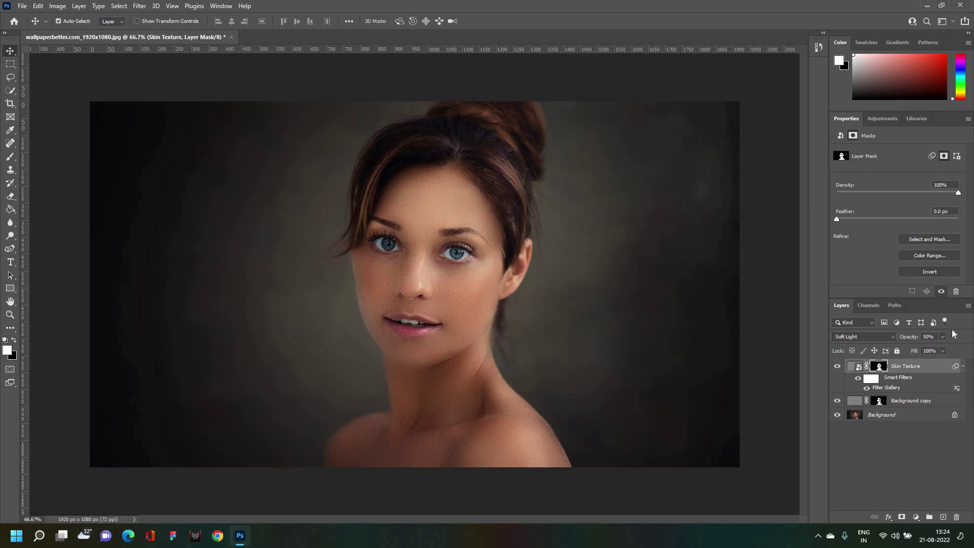
left_click(929, 407, "shift")
key("ctrl+g")
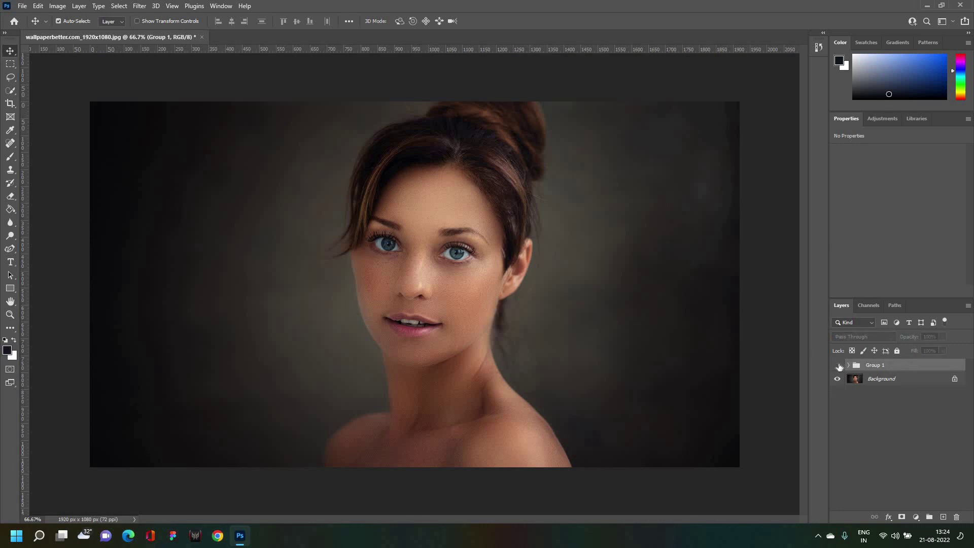
Show Group 1 and add an Exposure adjustment layer placed beneath it
left_click(838, 365)
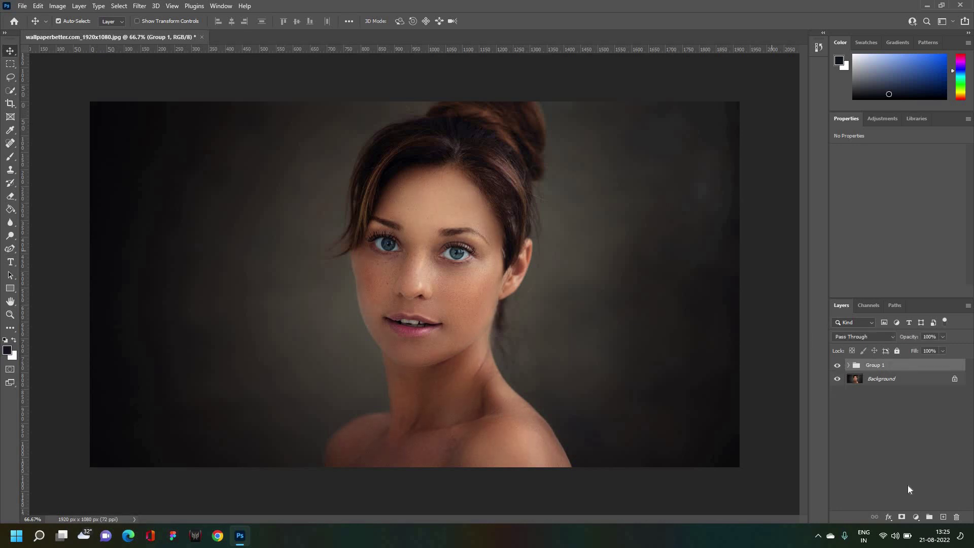
left_click(916, 517)
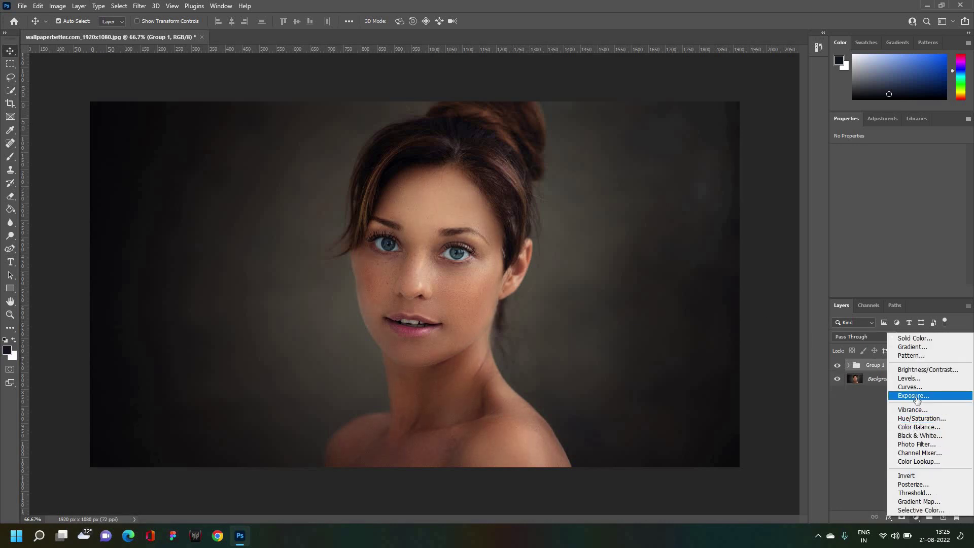
left_click(909, 398)
left_click_drag(906, 374, 906, 386)
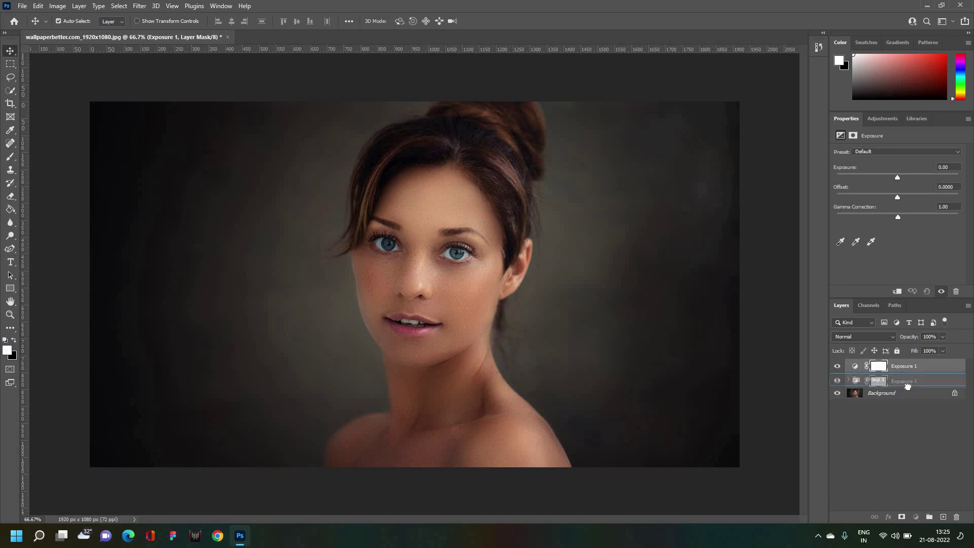
Clip Exposure 1, set exposure to +0.83, and invert its mask to black
left_click(897, 290)
left_click(906, 176)
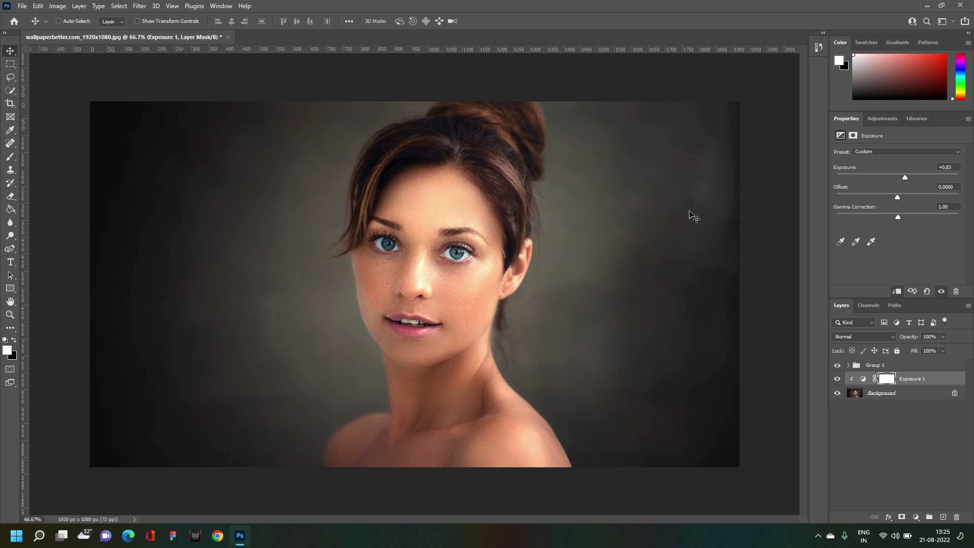
key("ctrl+i")
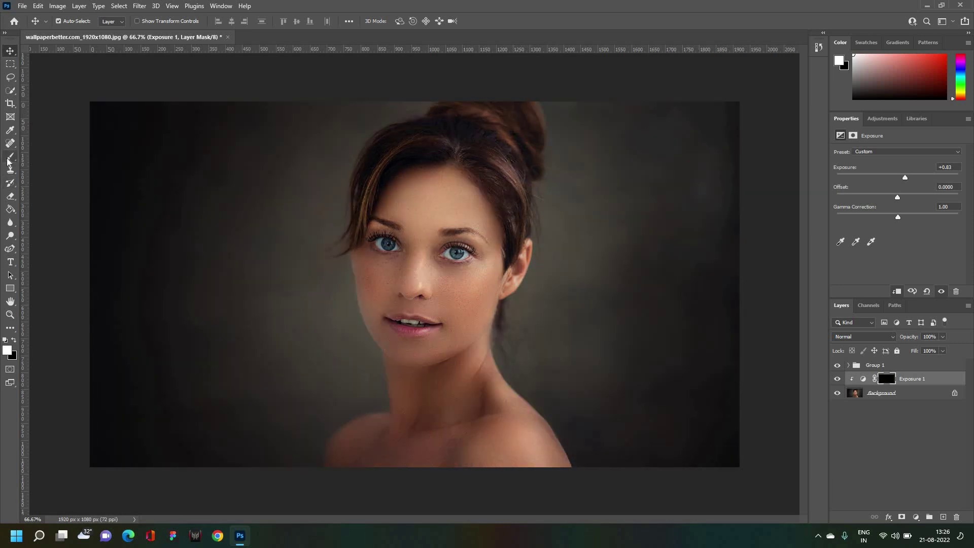
left_click(11, 159)
Paint white on the Exposure 1 mask over the forehead, chin, neck, shoulder and hair
mouse_move(395, 209)
left_mouse_down()
mouse_move(471, 197)
mouse_move(420, 196)
mouse_move(428, 229)
mouse_move(485, 268)
mouse_move(457, 294)
mouse_move(387, 272)
mouse_move(355, 234)
mouse_move(371, 313)
mouse_move(383, 288)
mouse_move(383, 328)
mouse_move(401, 355)
mouse_move(450, 350)
mouse_move(518, 253)
mouse_move(483, 287)
left_mouse_up()
mouse_move(421, 353)
left_mouse_down()
mouse_move(398, 355)
mouse_move(450, 507)
mouse_move(429, 467)
mouse_move(464, 380)
mouse_move(476, 385)
mouse_move(471, 359)
mouse_move(489, 368)
mouse_move(459, 343)
left_mouse_up()
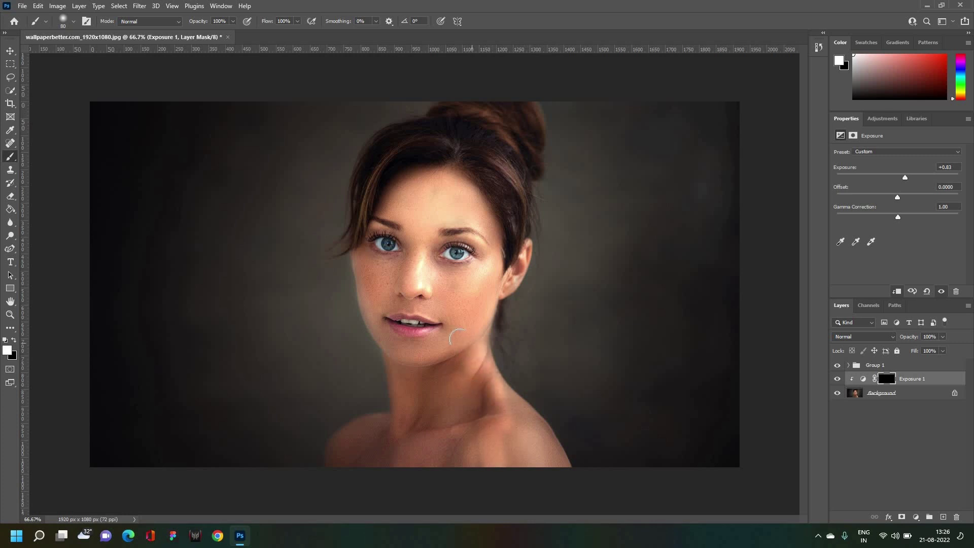
mouse_move(504, 402)
left_mouse_down()
mouse_move(561, 459)
mouse_move(512, 457)
mouse_move(462, 432)
left_mouse_up()
mouse_move(391, 437)
left_mouse_down()
mouse_move(331, 466)
mouse_move(382, 435)
mouse_move(366, 459)
mouse_move(438, 430)
left_mouse_up()
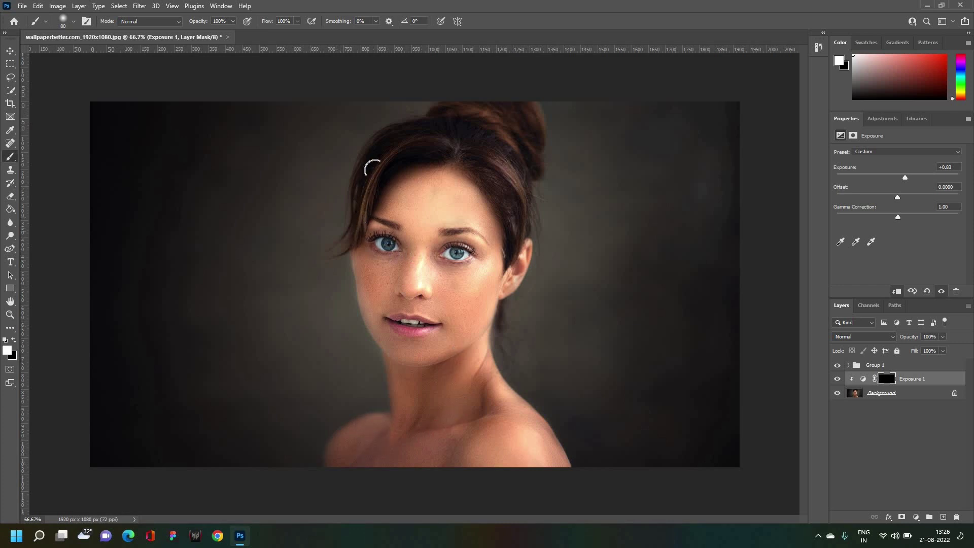
mouse_move(450, 131)
left_mouse_down()
mouse_move(456, 163)
mouse_move(501, 174)
mouse_move(516, 224)
mouse_move(505, 266)
left_mouse_up()
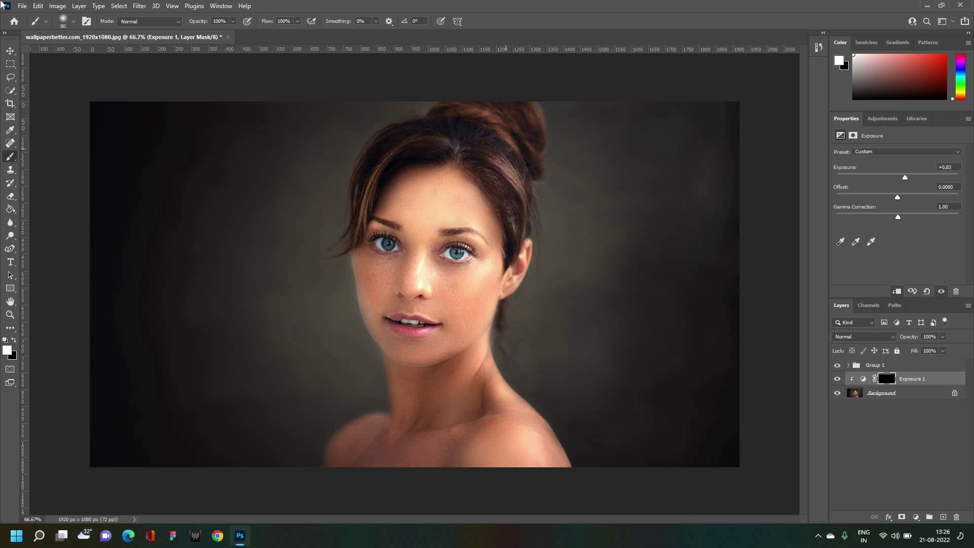
Set Exposure 1 opacity to 42%, then hide the edit layers to compare with the original
left_click(13, 52)
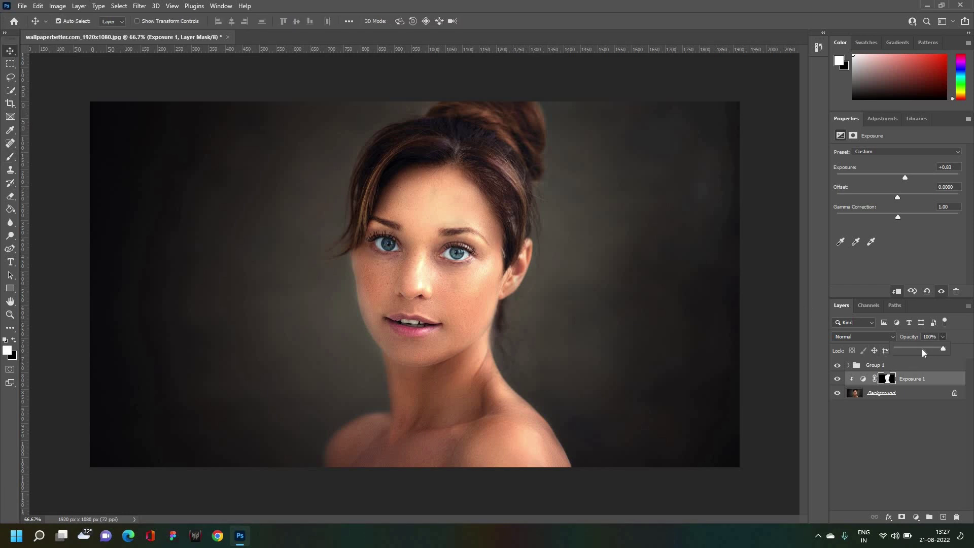
left_click_drag(916, 349, 913, 350)
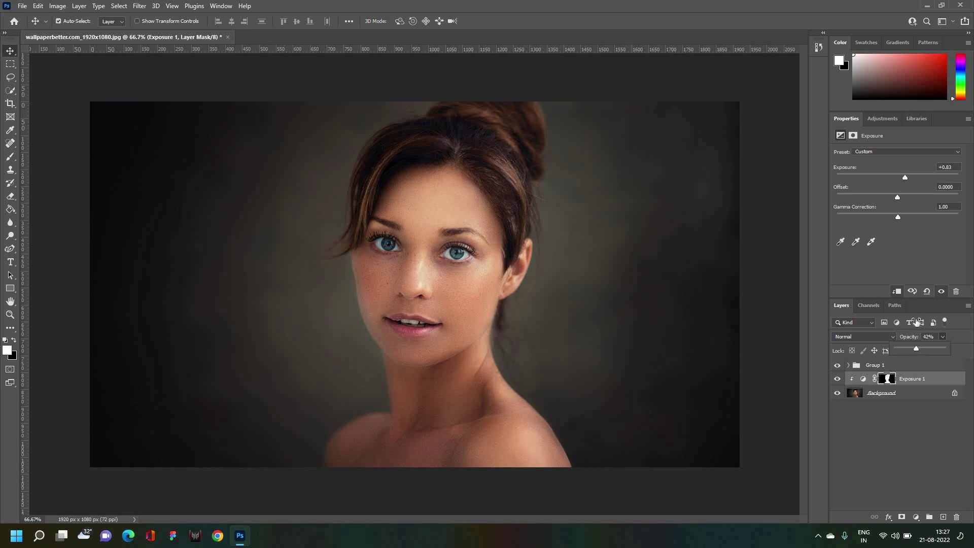
left_click_drag(915, 346, 921, 242)
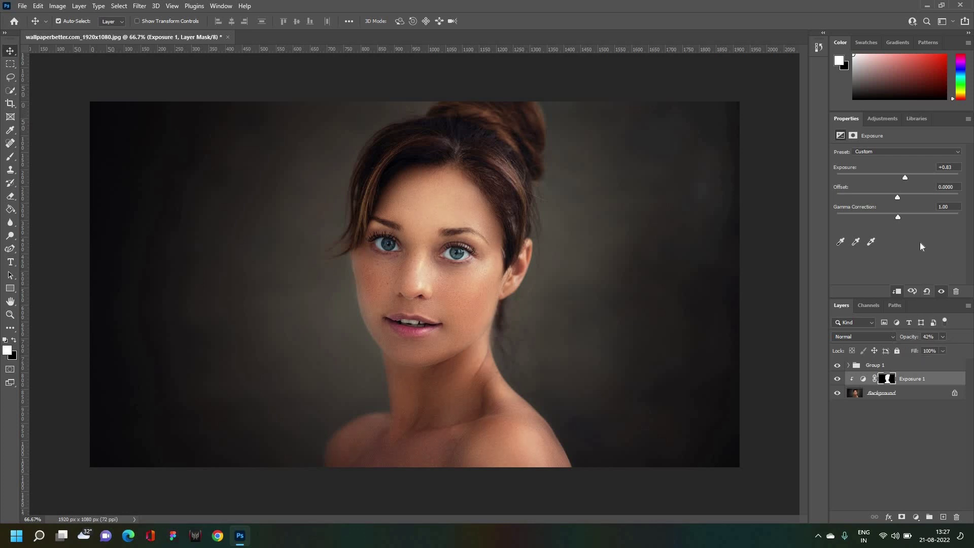
left_click(838, 394, "alt")
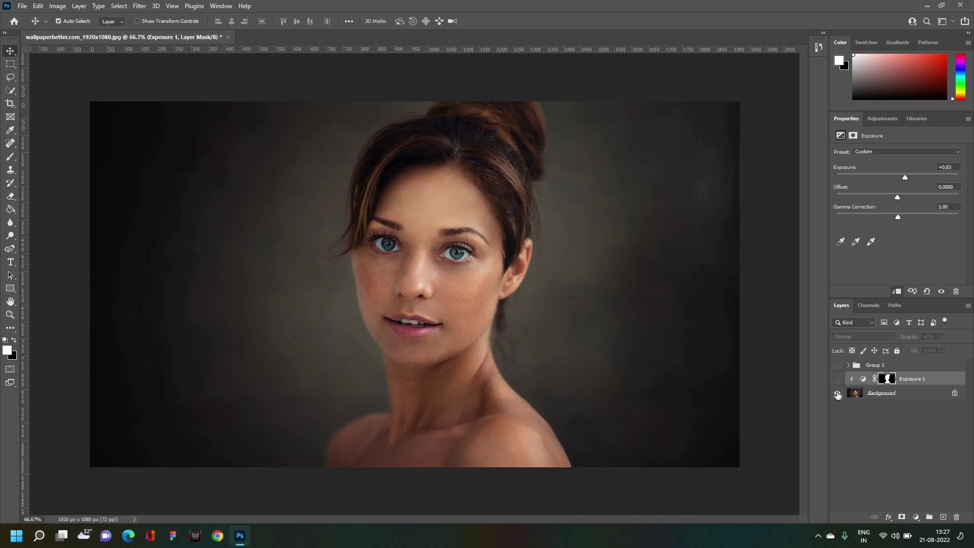
Turn the edit layers back on to show the textured, brightened portrait
left_click(838, 394, "alt")
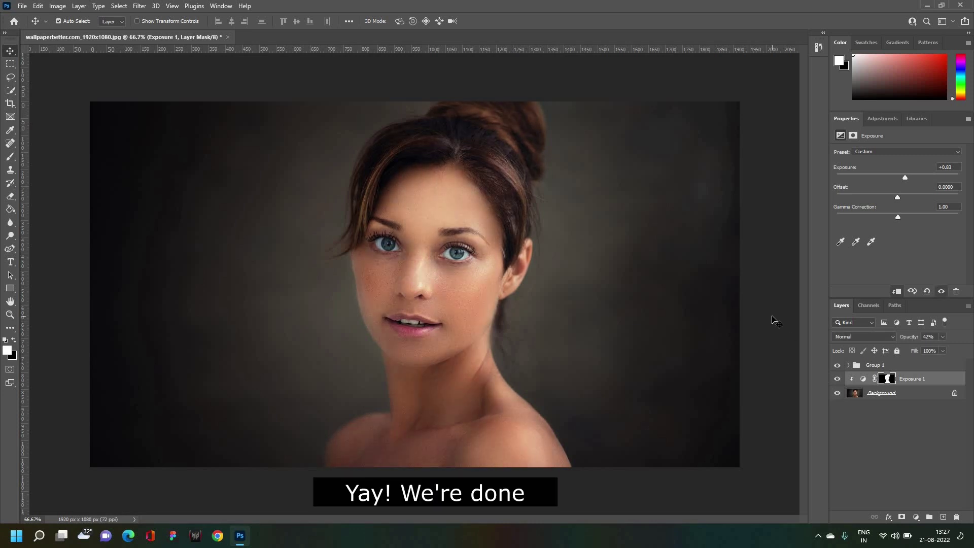